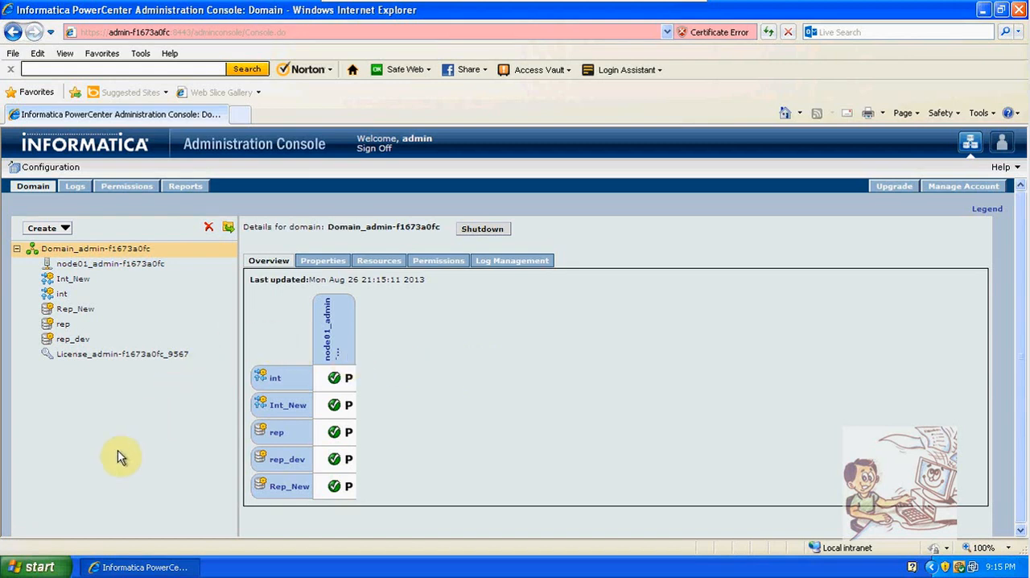
Examine the Client and Services programs installed under Informatica PowerCenter 8.6.0
click(50, 570)
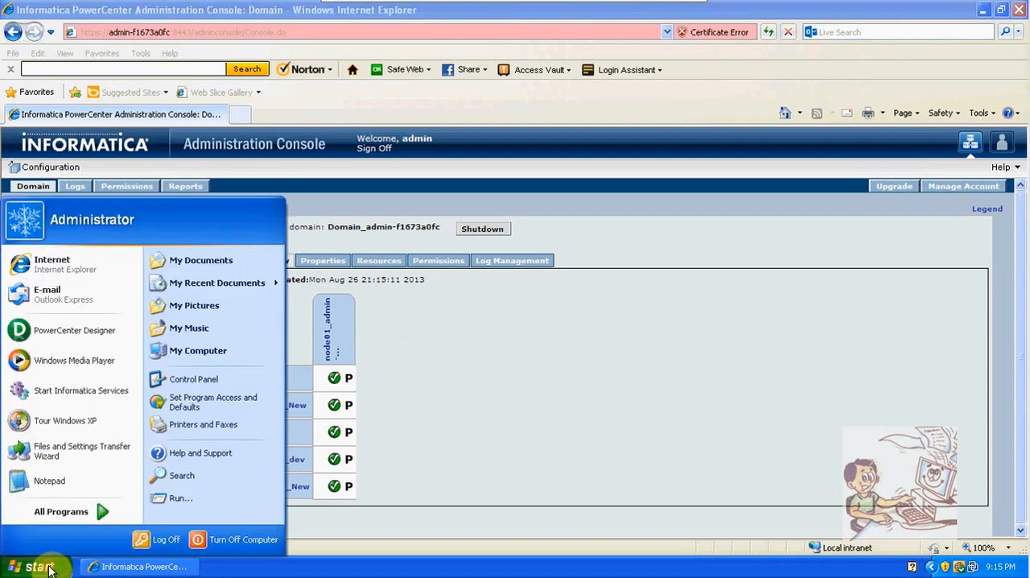
click(50, 513)
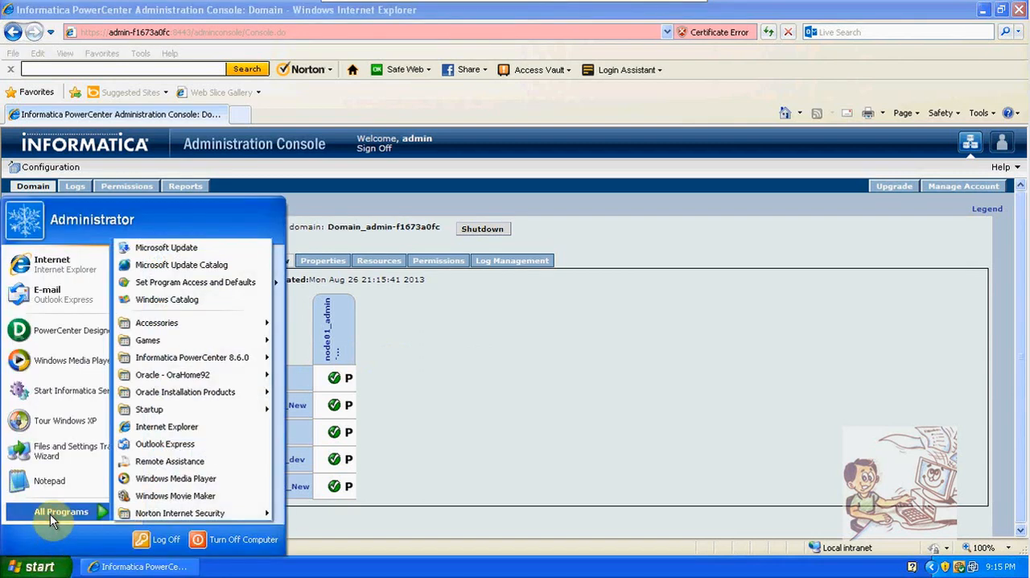
mouse_move(199, 363)
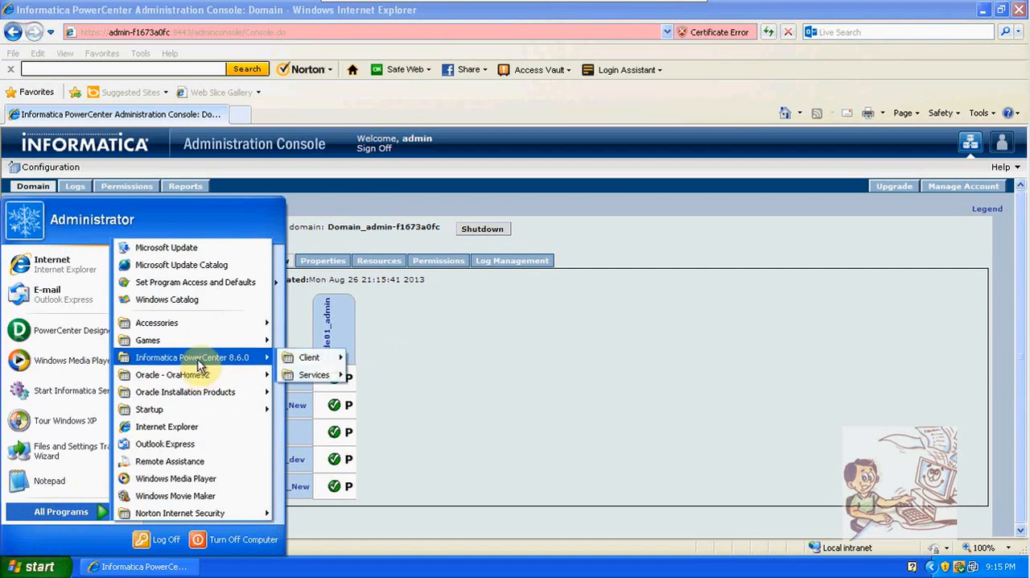
mouse_move(318, 368)
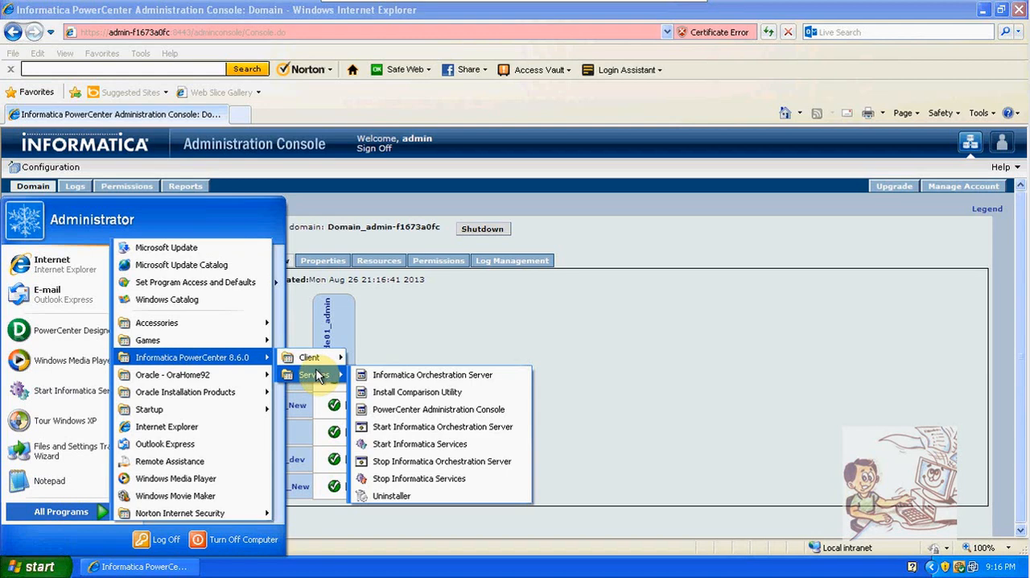
mouse_move(314, 363)
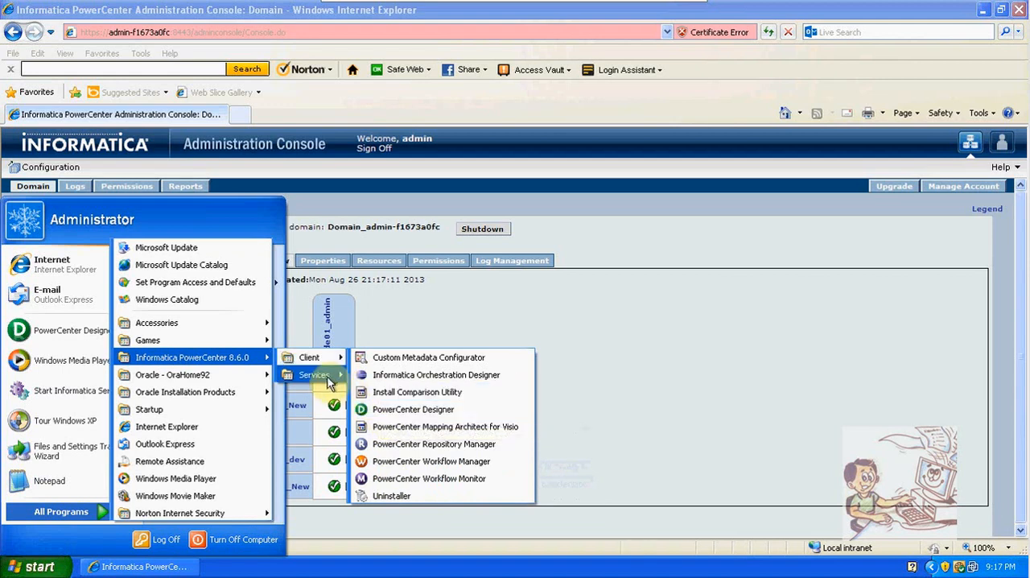
mouse_move(328, 380)
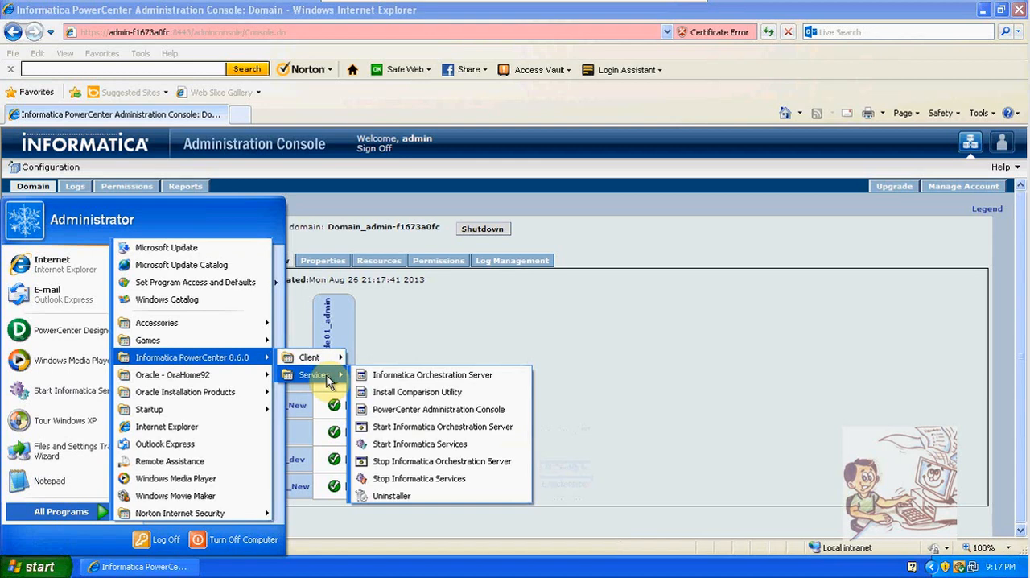
click(443, 316)
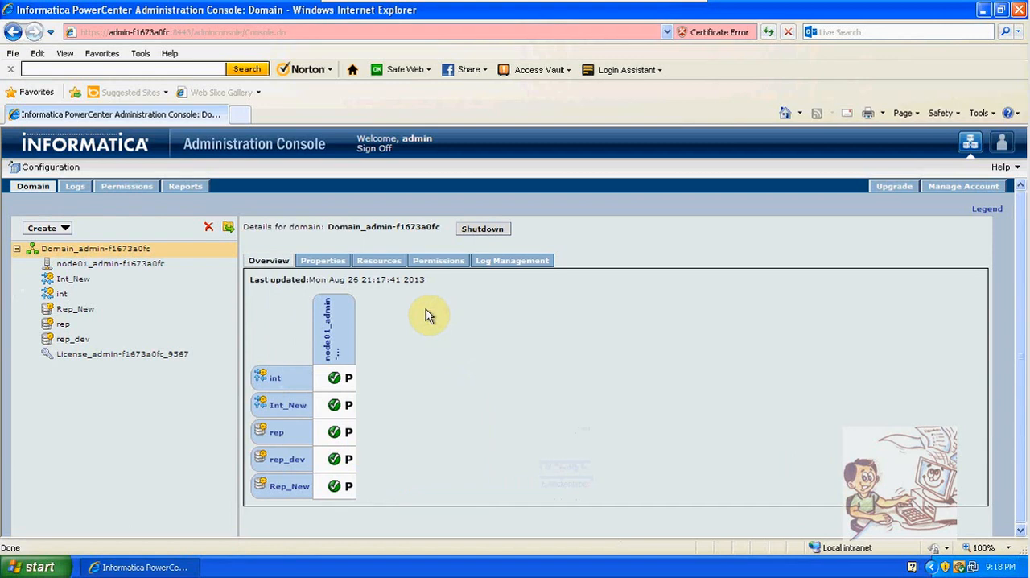
Start creating a new Repository Service in the domain and name it REP1
click(65, 230)
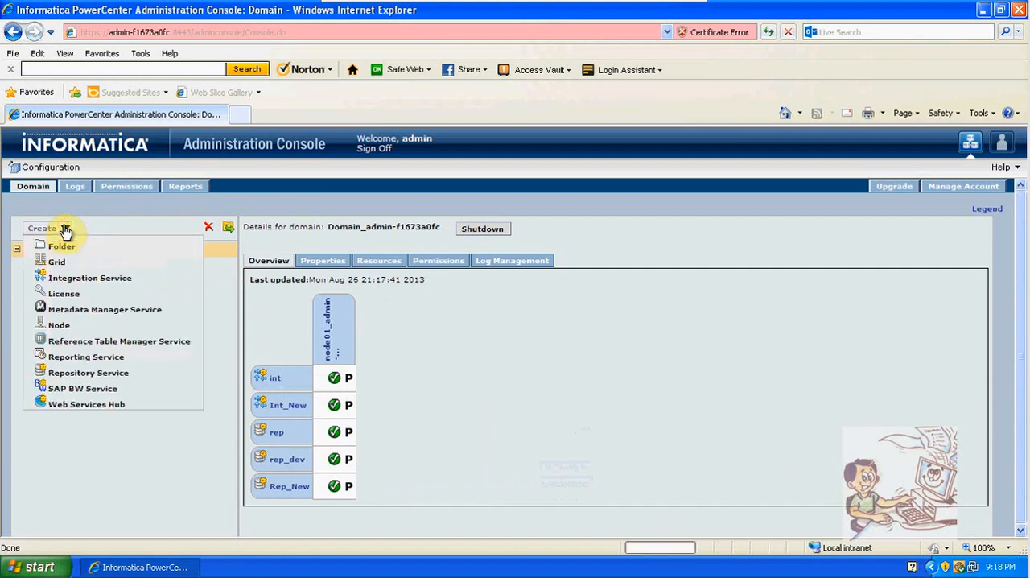
click(85, 373)
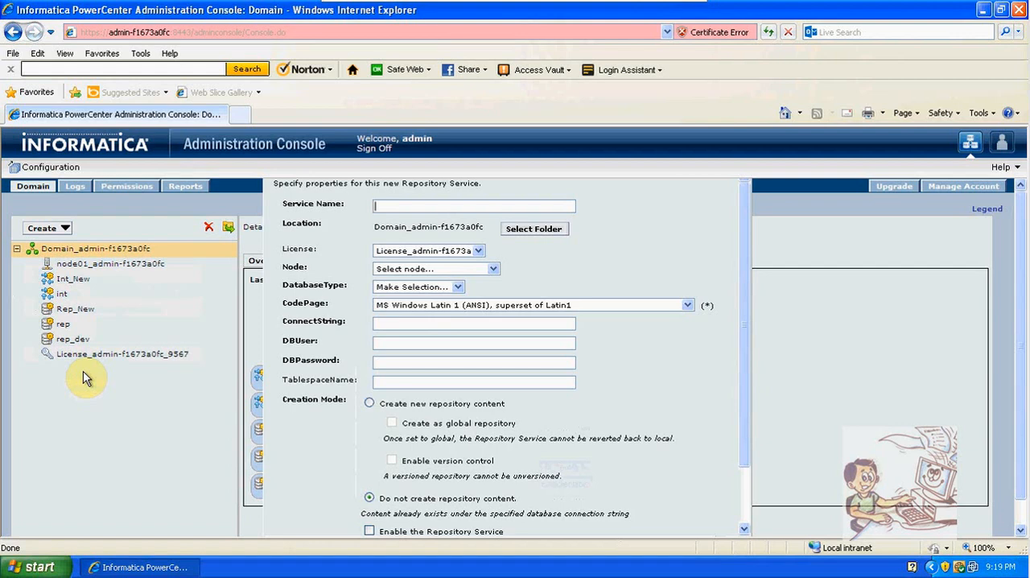
text(REP1)
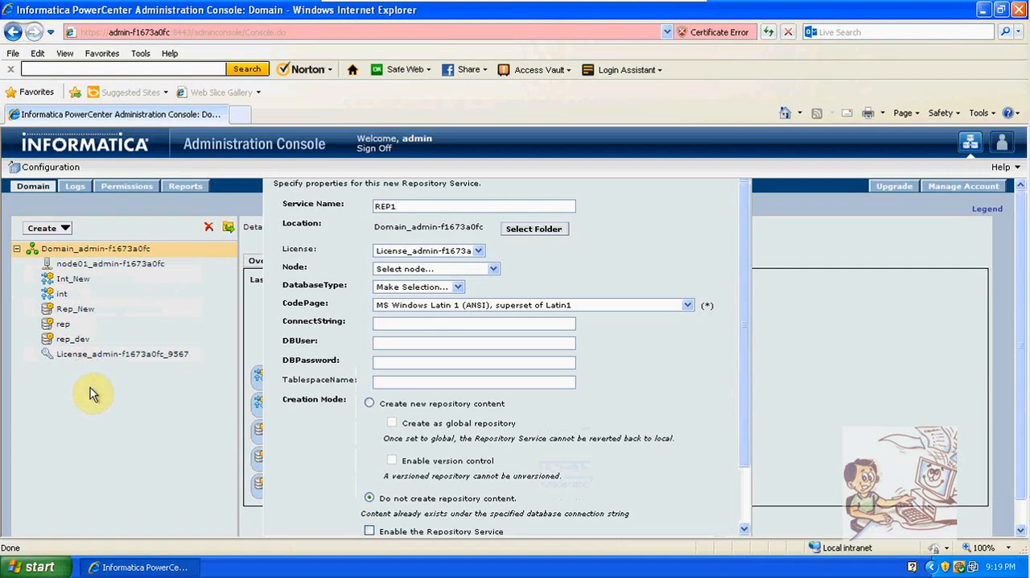
Assign the domain's existing license and the node node01_admin-f1673a0fc to the new Repository Service
click(479, 250)
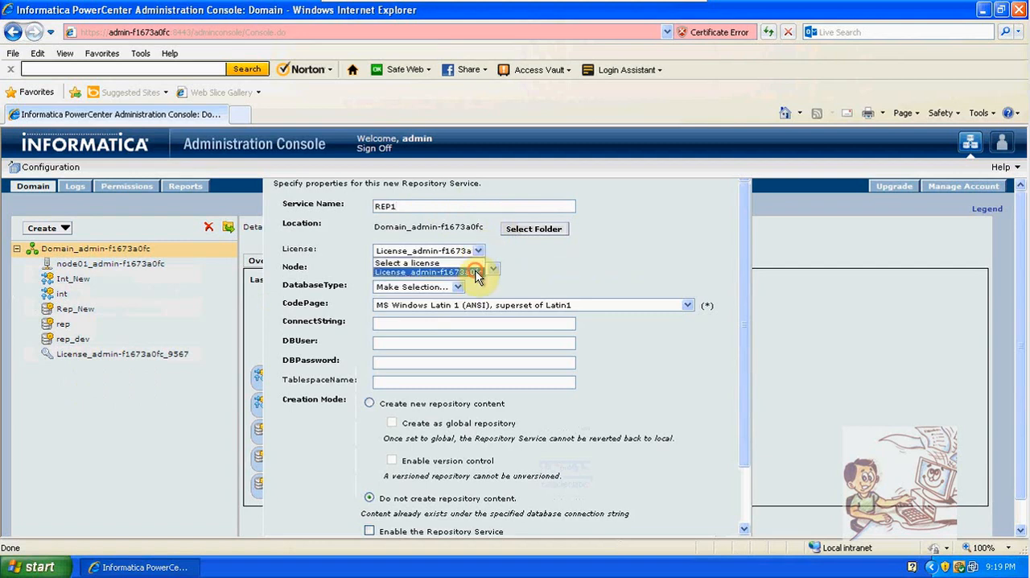
click(475, 272)
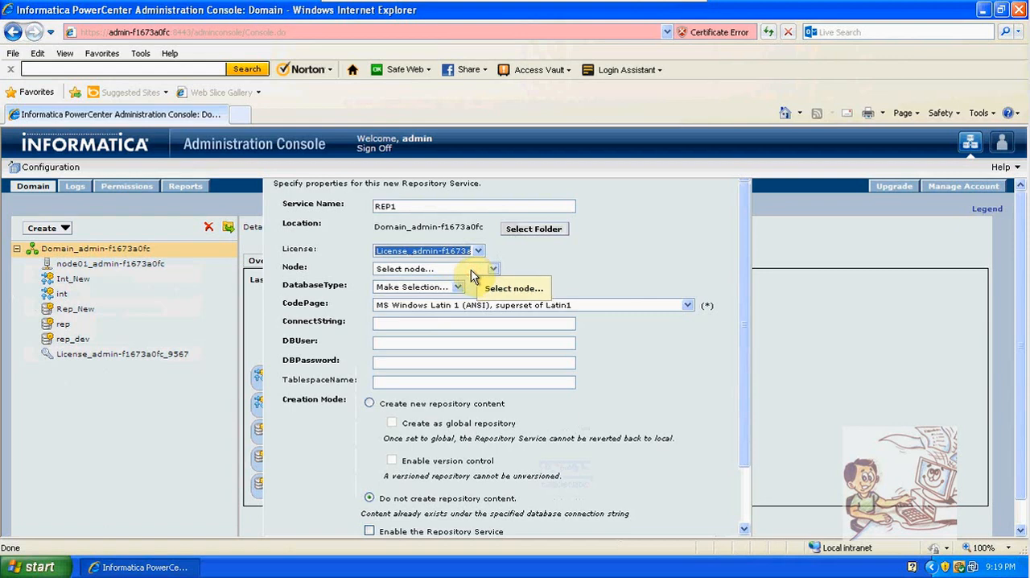
click(471, 269)
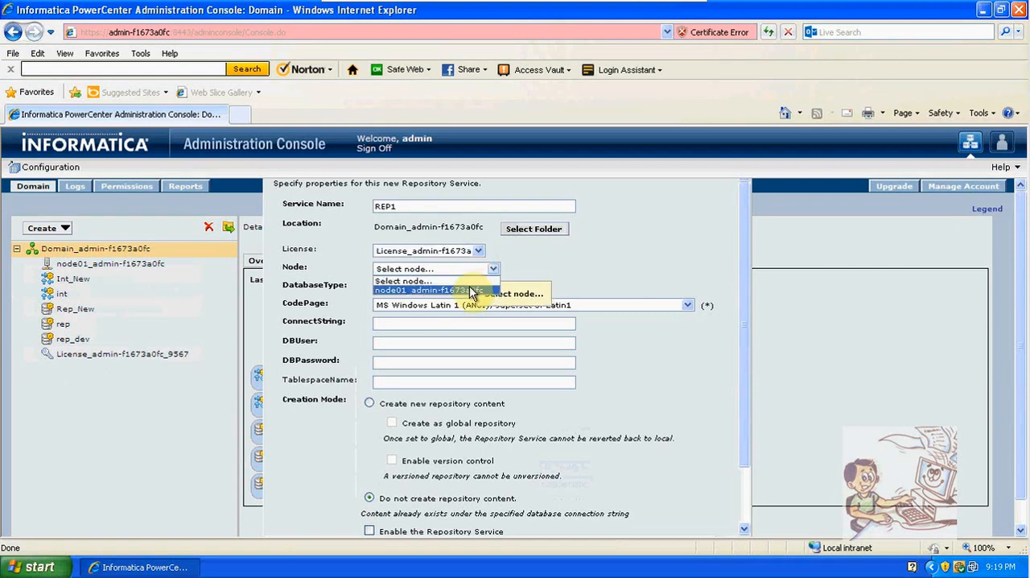
click(470, 286)
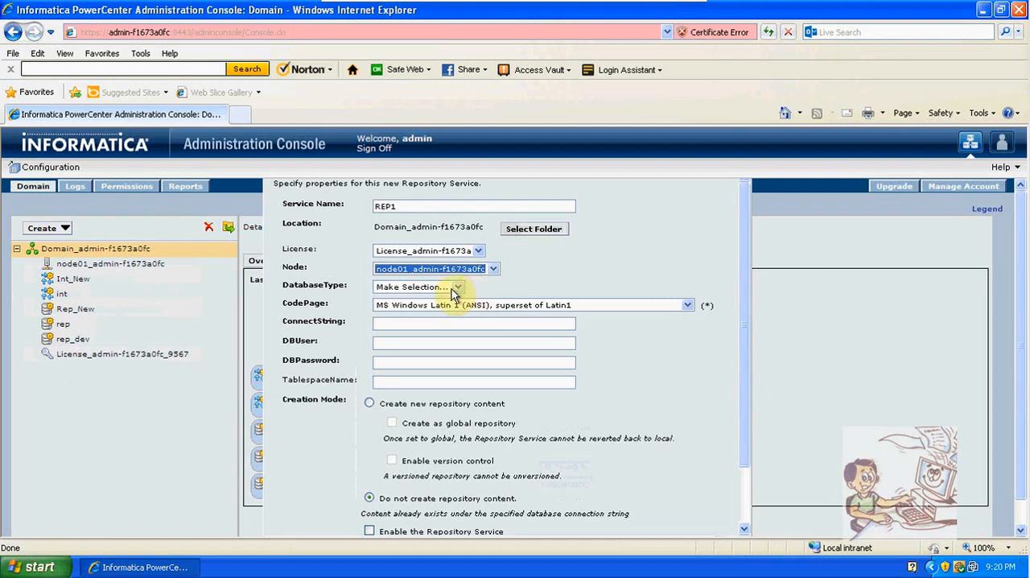
Set the Repository Service's database type to Oracle and its connect string to oracledb
click(454, 289)
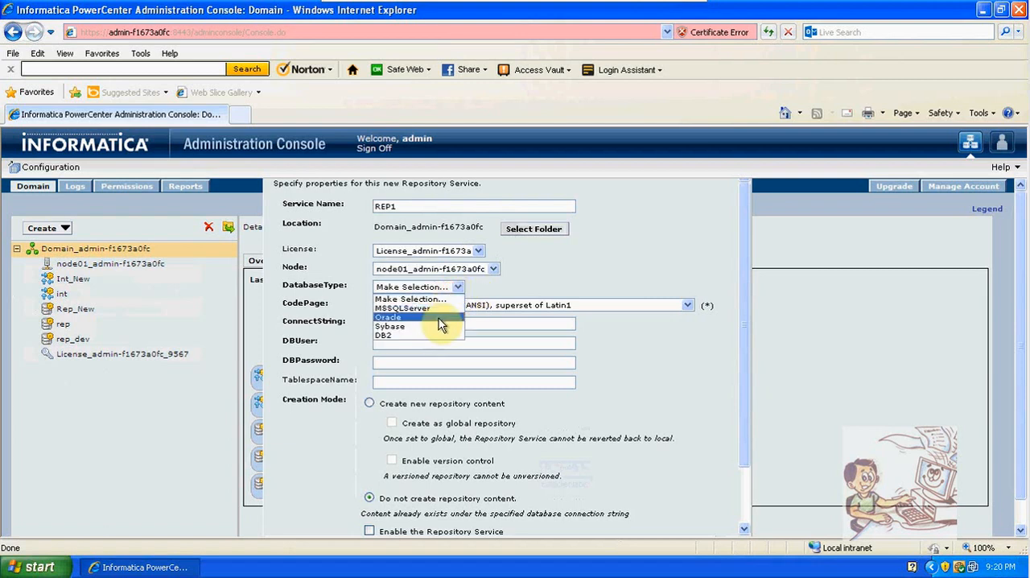
click(439, 321)
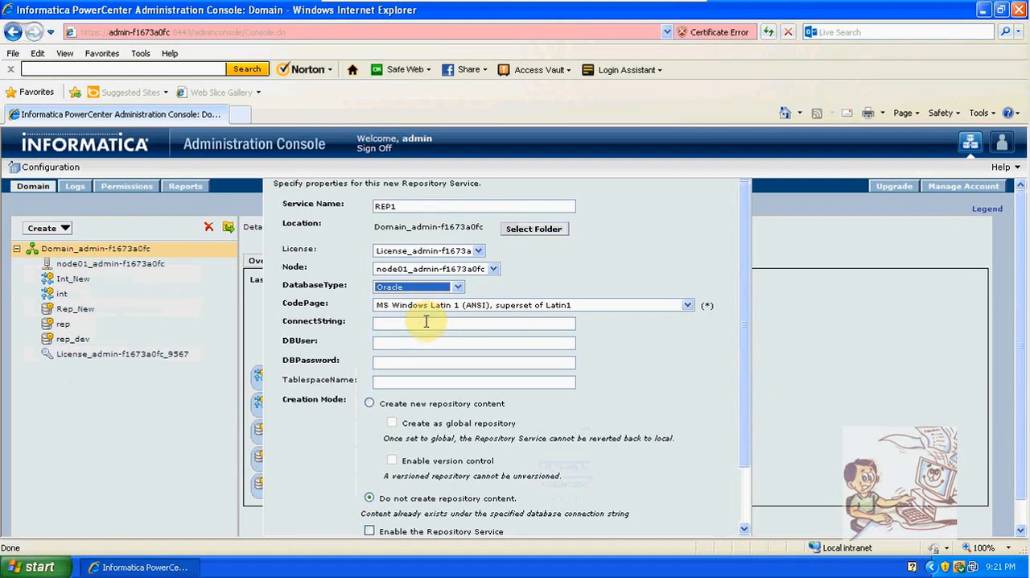
click(426, 323)
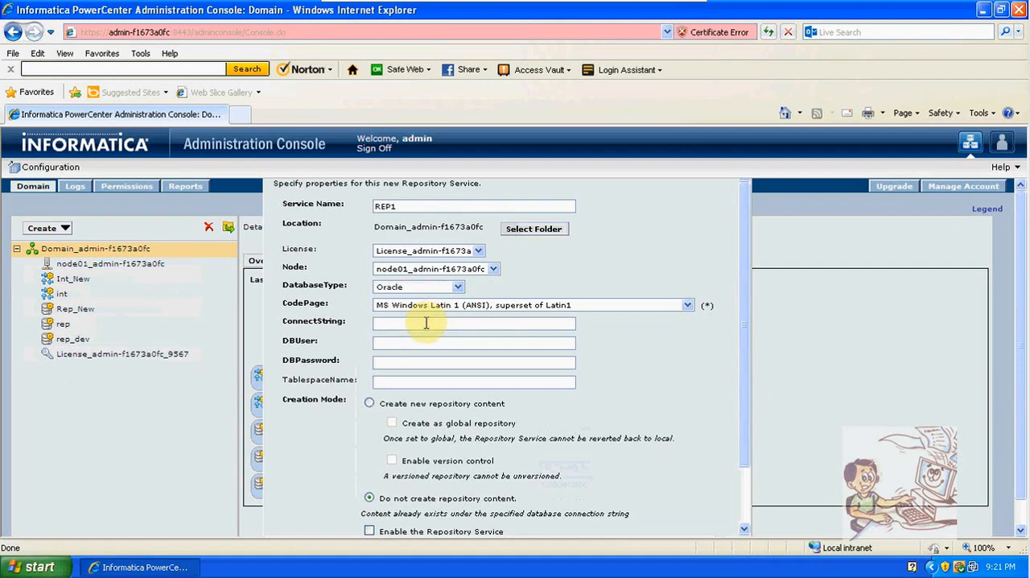
text(oracledb)
click(426, 342)
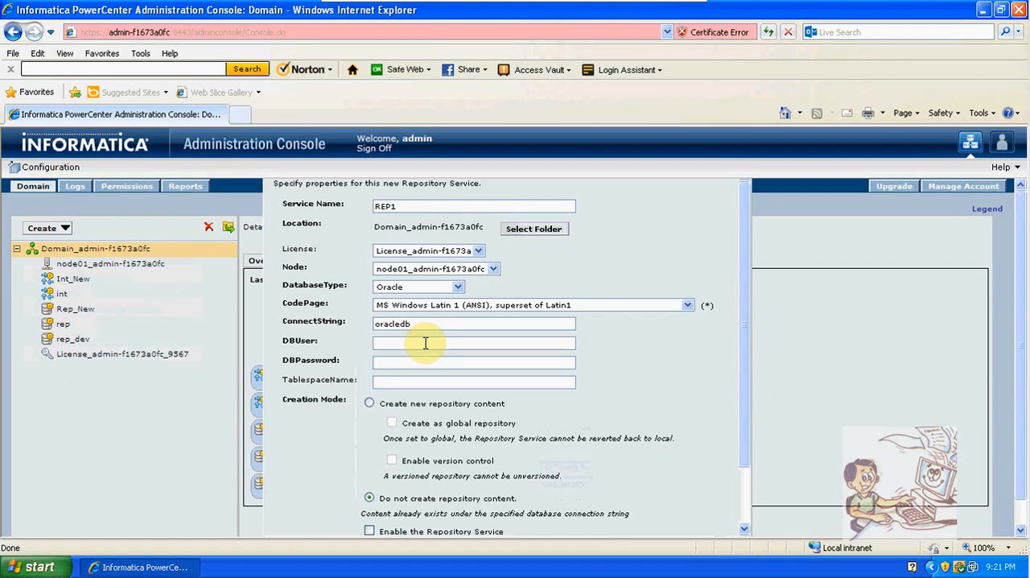
Switch to Oracle SQL*Plus by running sqlplus
click(41, 568)
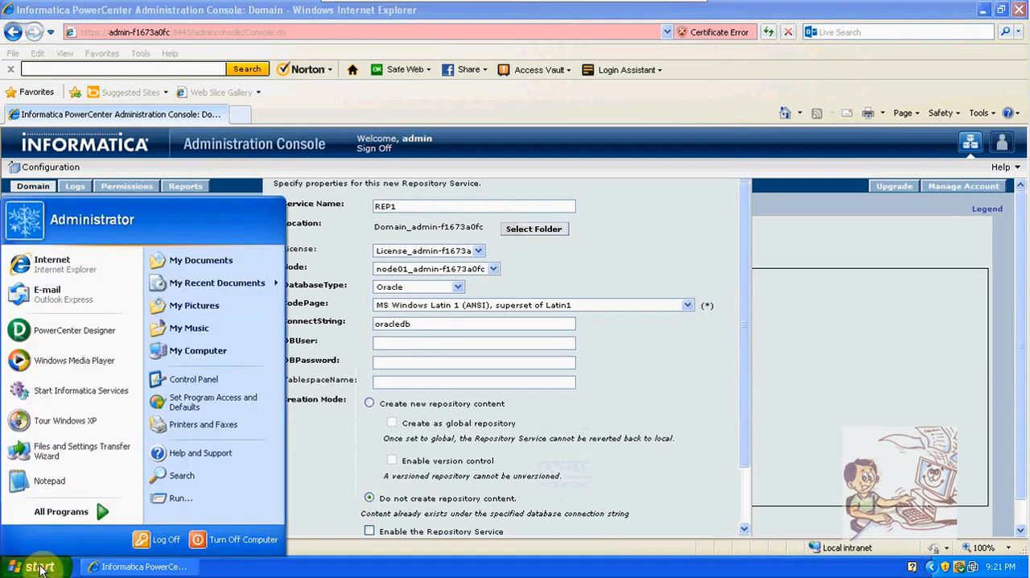
click(193, 500)
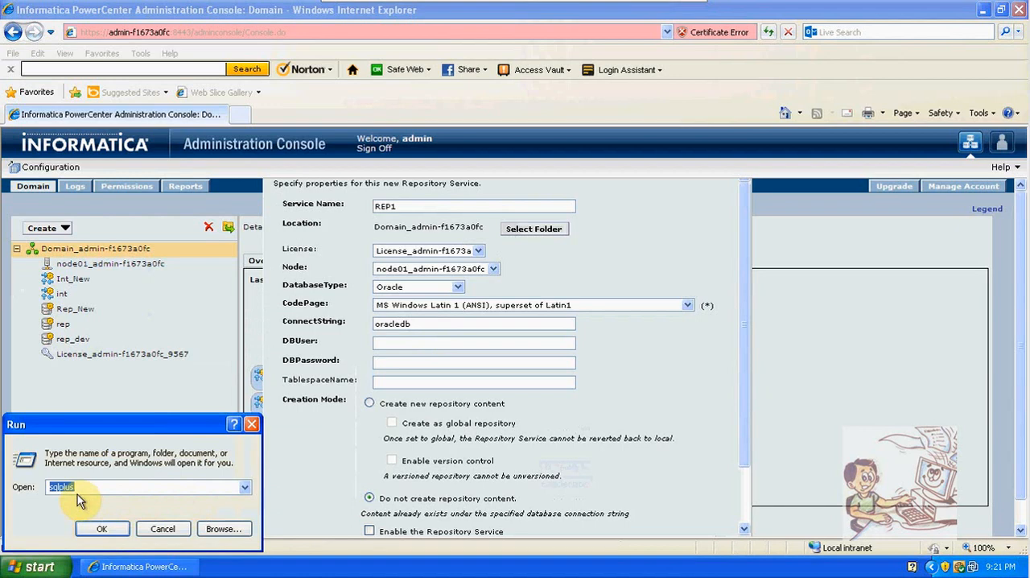
click(98, 528)
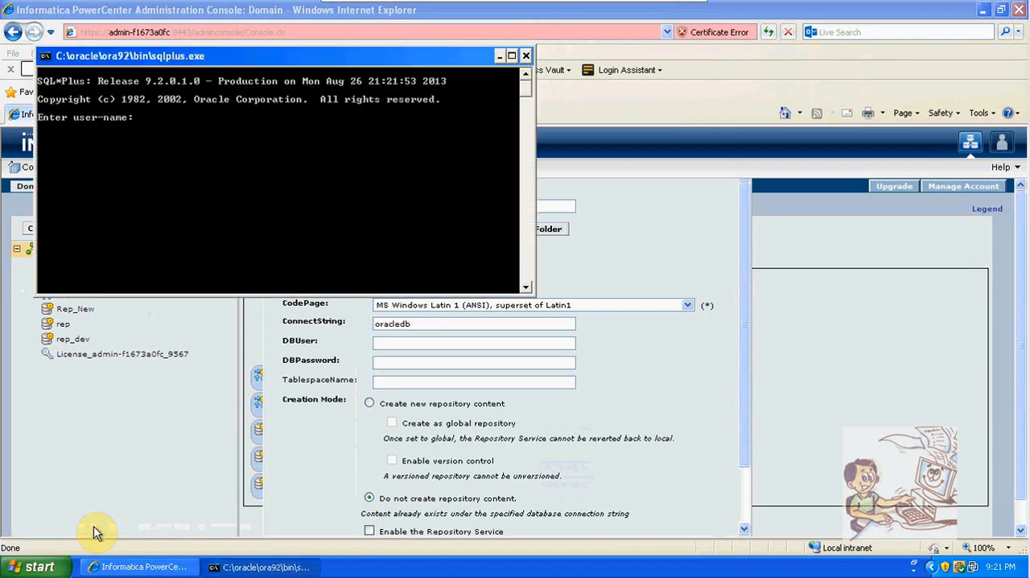
Log in to the database with the user name "sys@oracledb as sysdba" and the account password
text(sys@oracledb as sysdba)
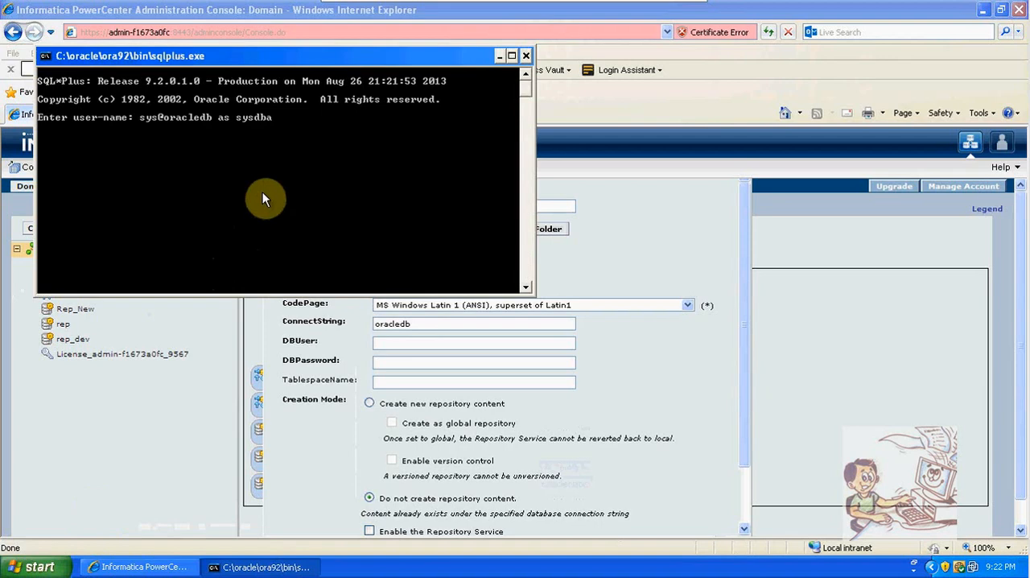
key(Return)
key(Return)
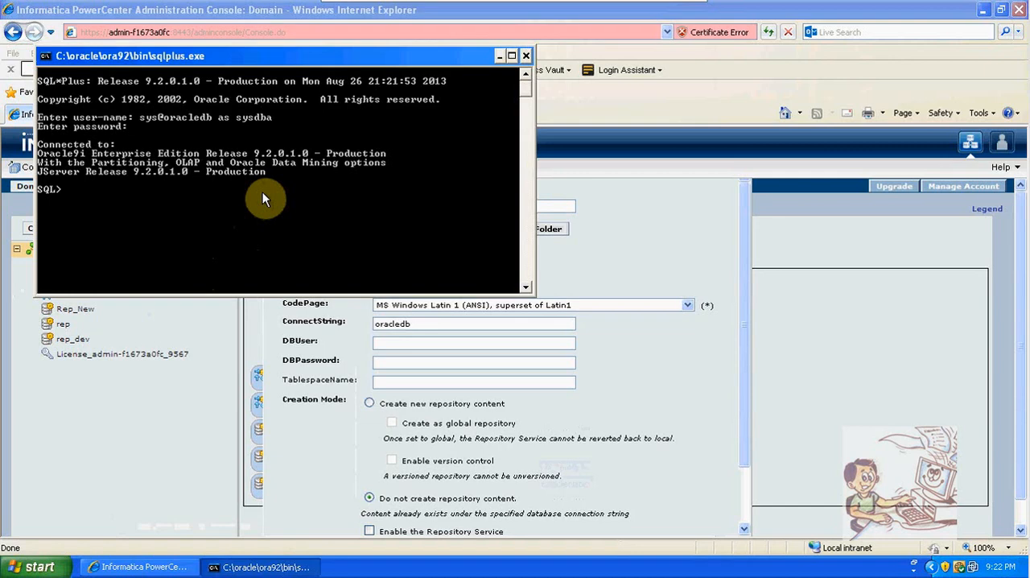
Create the database user rep1 with a password and dismiss the Norton security alert
text(reate user rep1 ident)
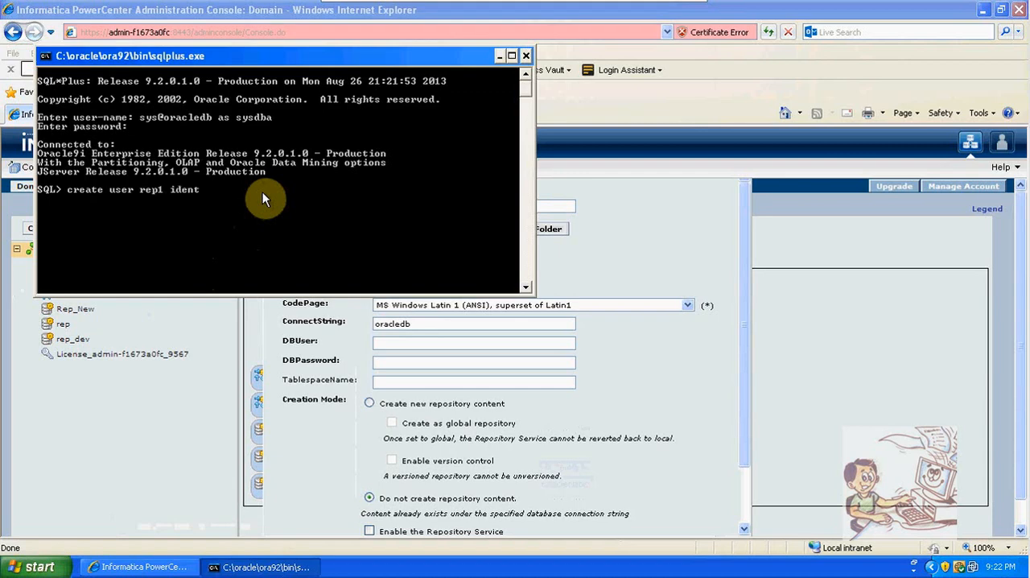
text(ified by rep1;)
key(Return)
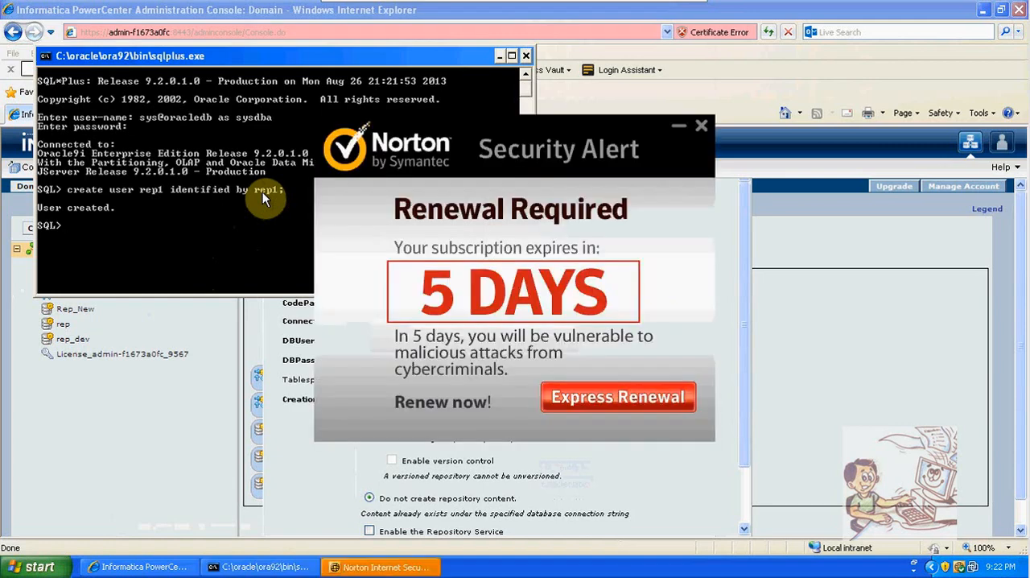
click(705, 127)
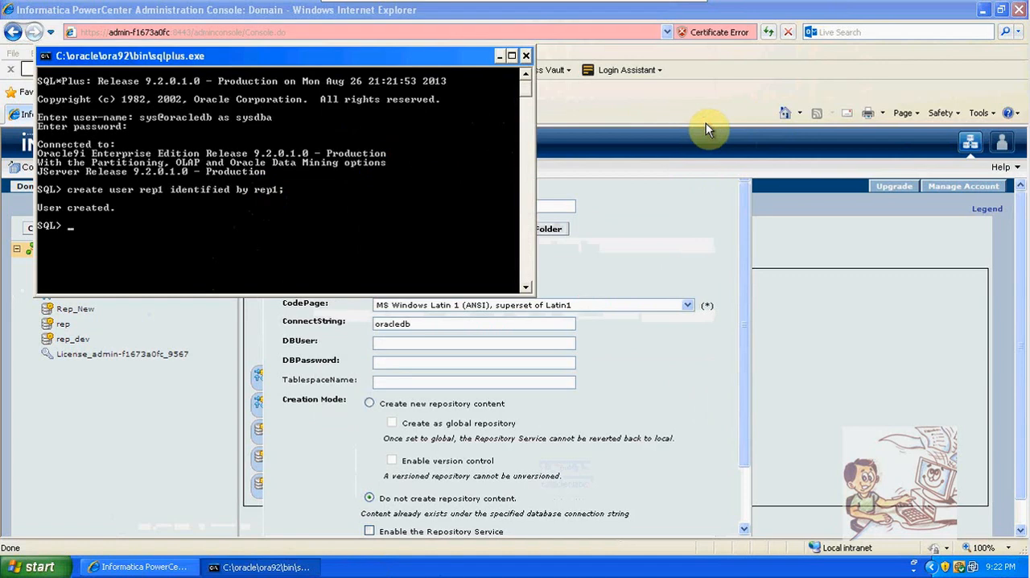
Try to grant the DBA role with the statement "grant dba rep1;"
text(grant dba rep1;)
key(Return)
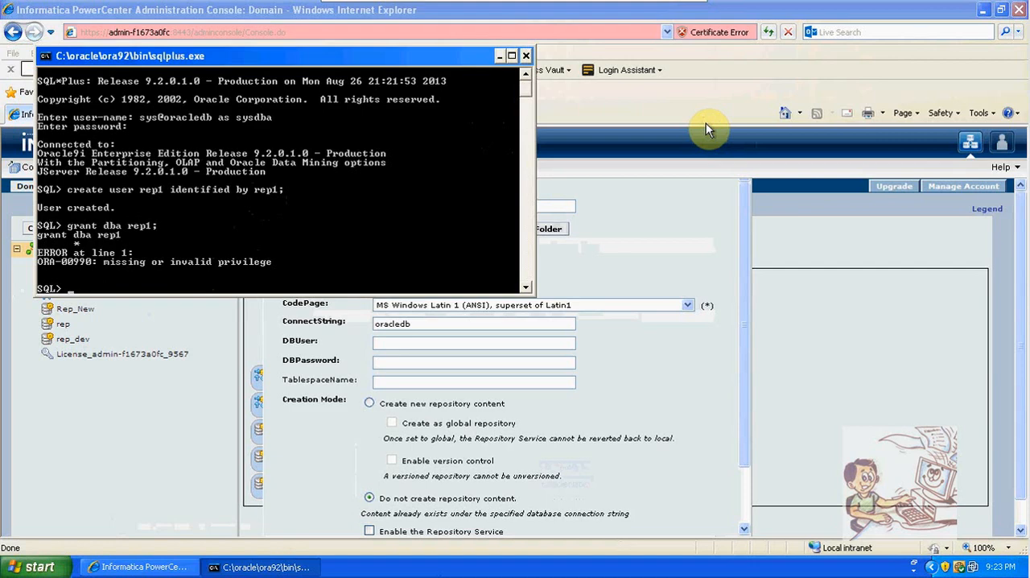
Grant the DBA role to the new user with the statement "grant dba to rep1;"
key(Up)
key(BackSpace)
key(BackSpace)
key(BackSpace)
key(BackSpace)
key(BackSpace)
text(to rep1;)
key(Return)
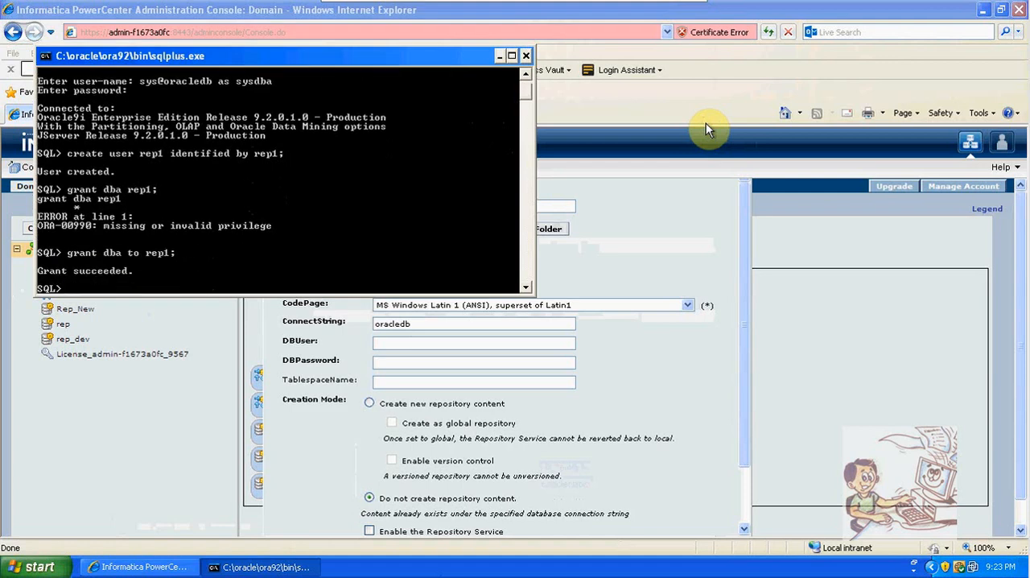
Connect to the database as user rep1 with that user's password
text(conn rep1/rep1;)
key(Return)
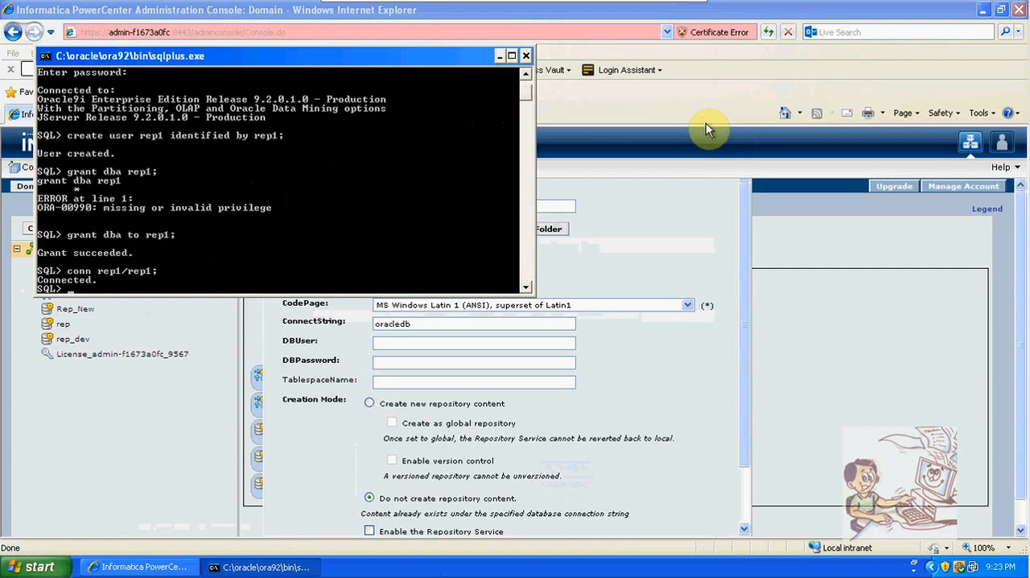
Query the tables in the rep1 schema with "select * from tab;"
text(select * from tab;)
key(Return)
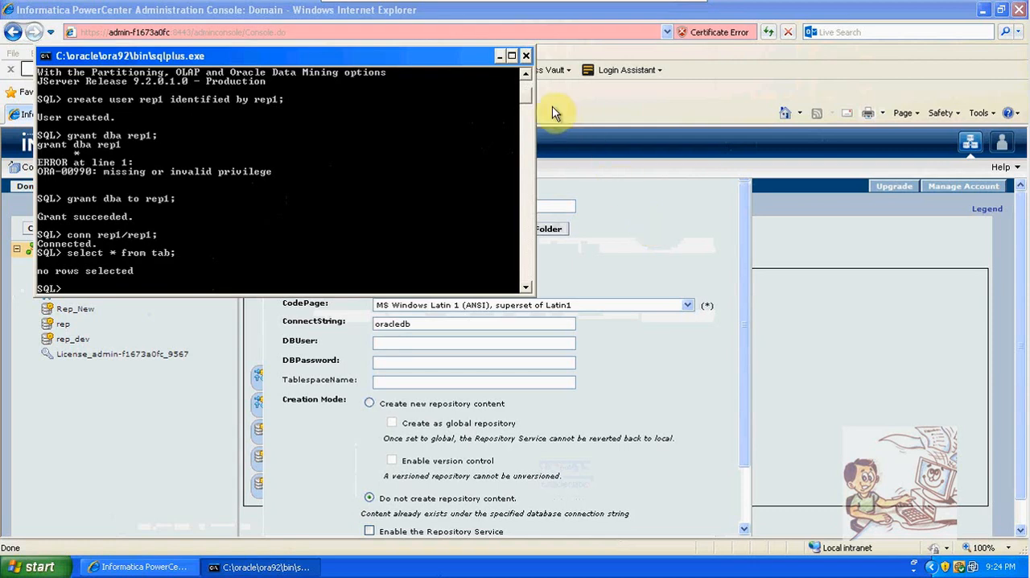
Back in the Repository Service form, enter database user rep1 and its database password, and set the creation mode to Create new repository content
click(501, 58)
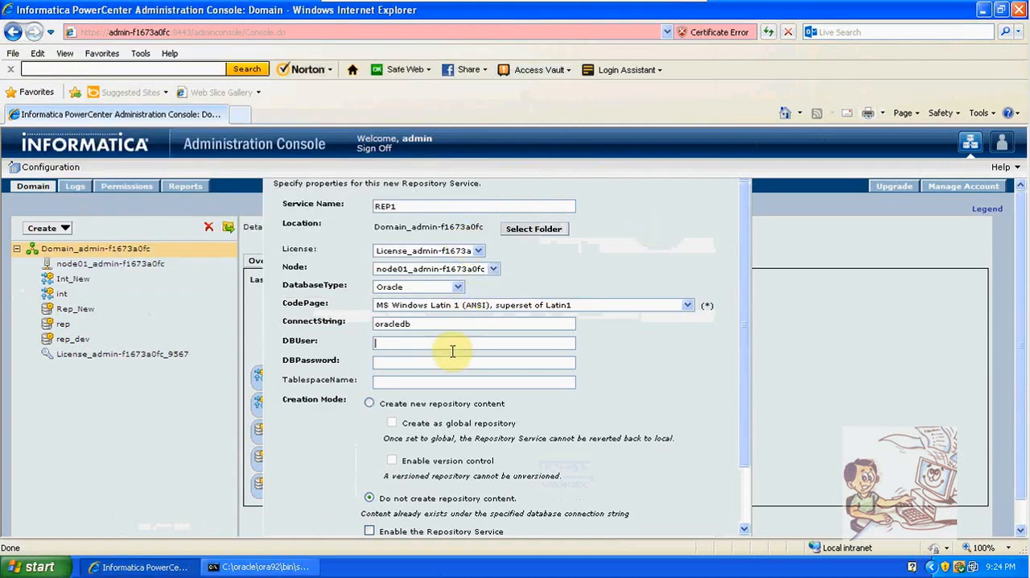
click(447, 344)
text(rep1)
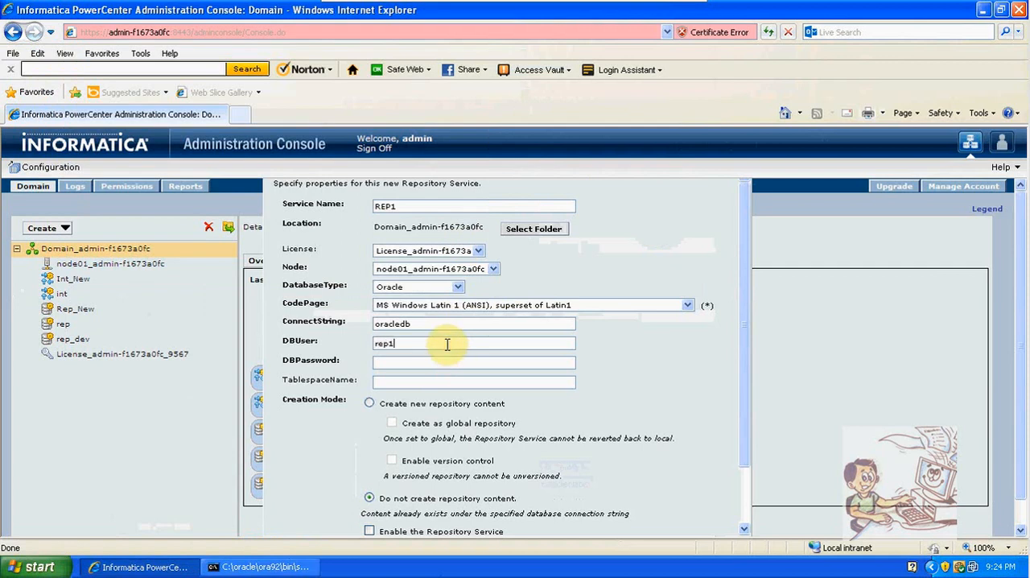
key(Tab)
text(rep1)
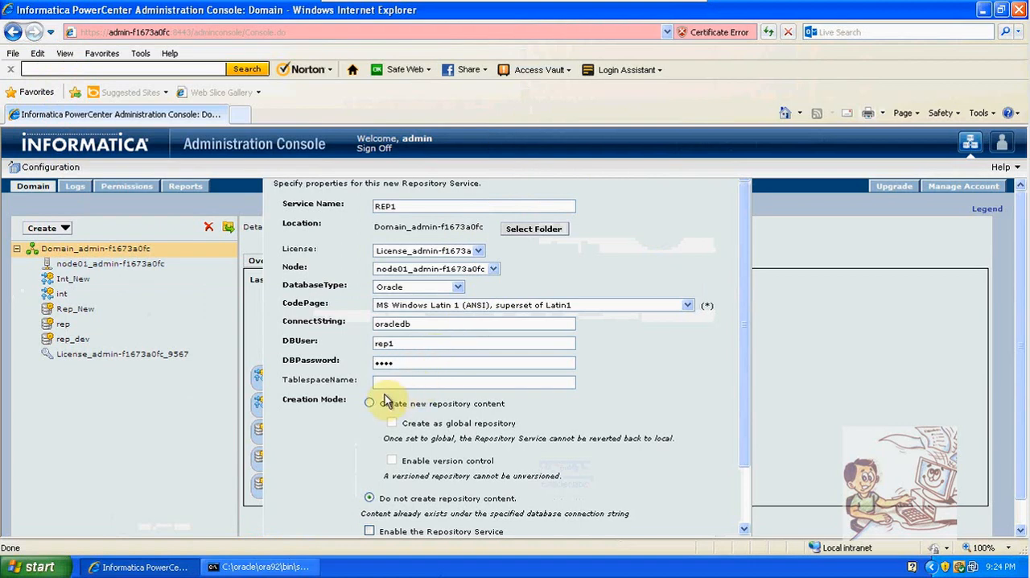
click(369, 403)
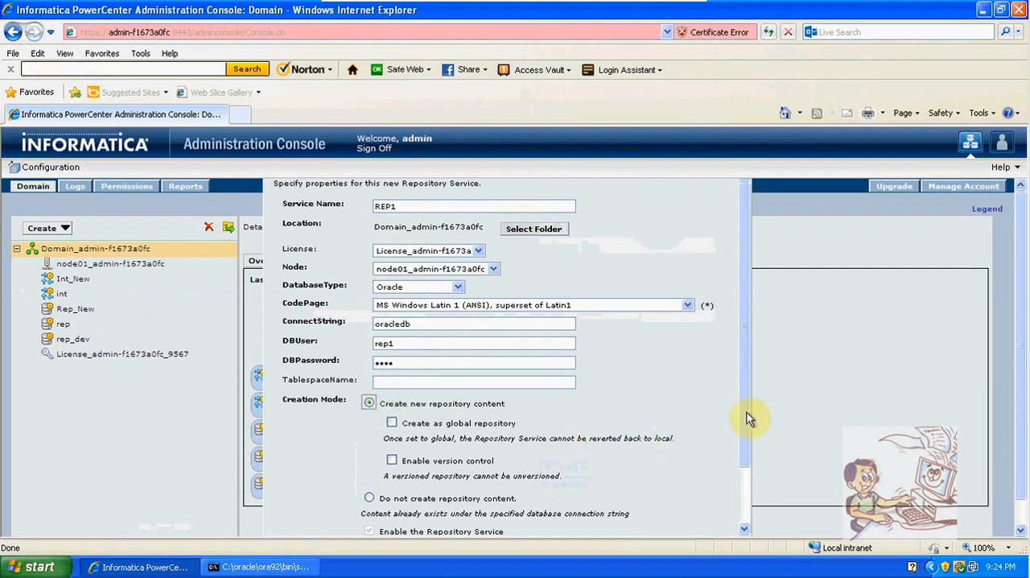
drag(747, 421, 744, 465)
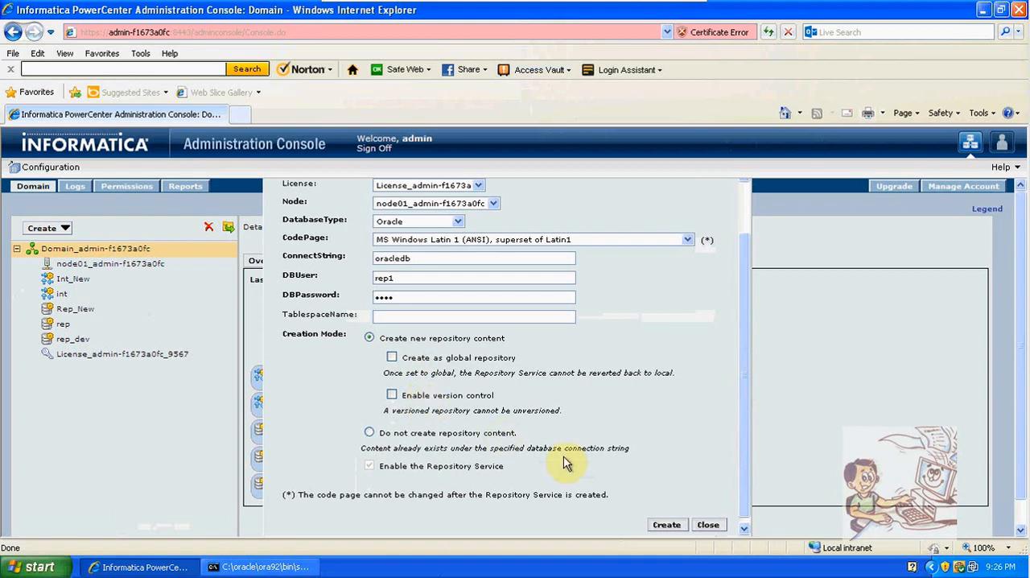
Create the REP1 Repository Service from the completed form, and reload the Administration Console
drag(746, 371, 748, 265)
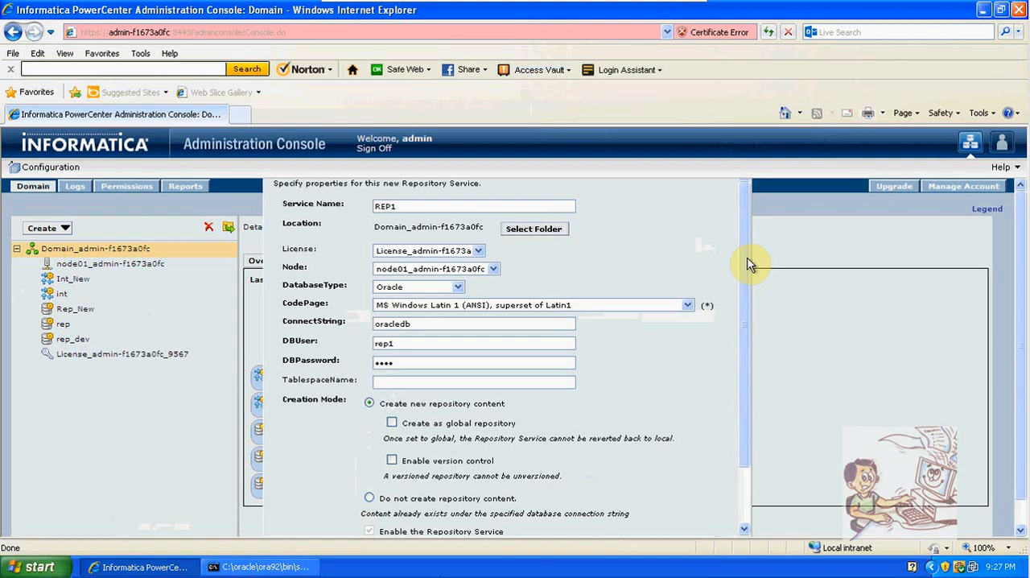
drag(748, 258, 747, 324)
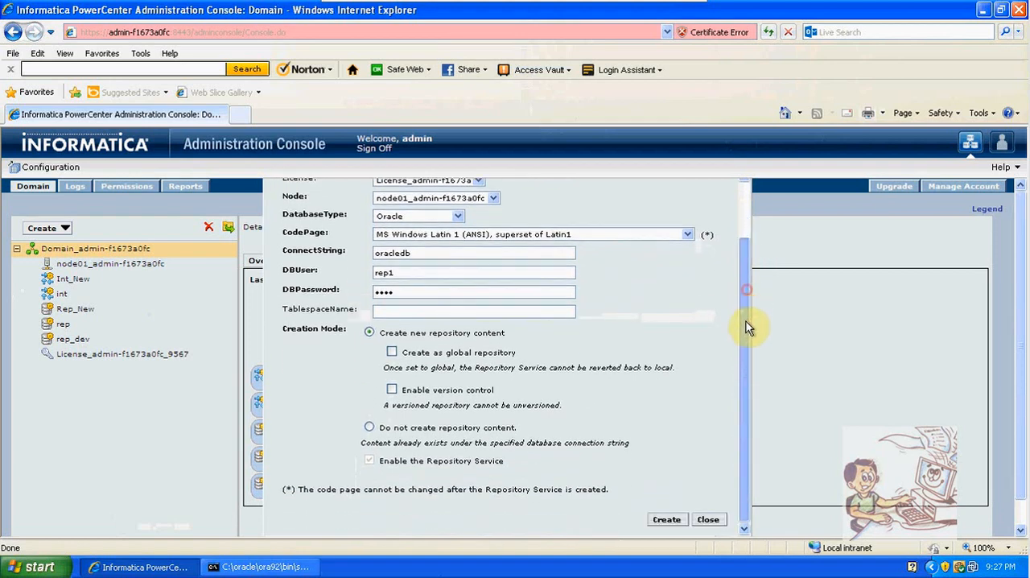
click(660, 521)
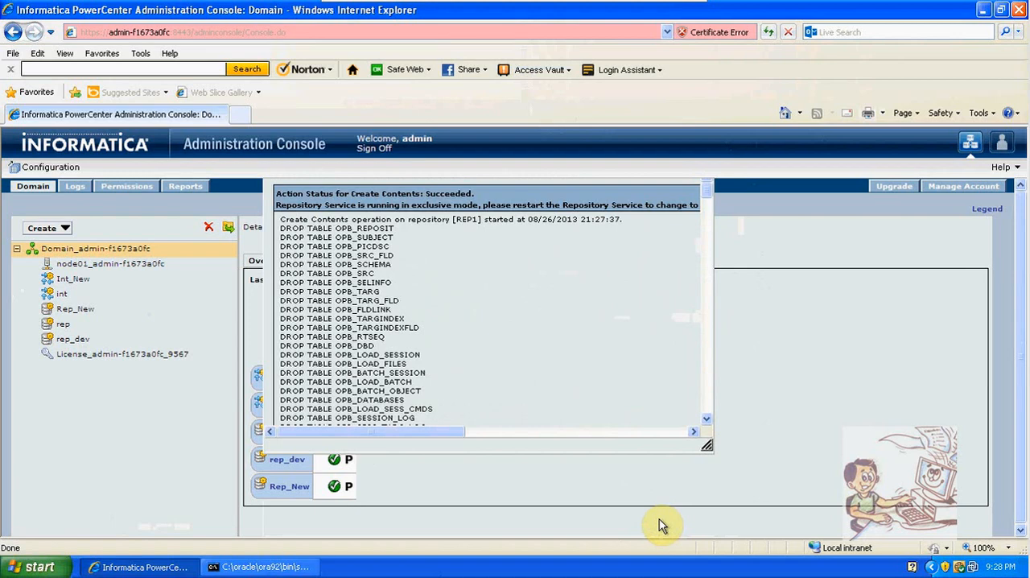
click(768, 32)
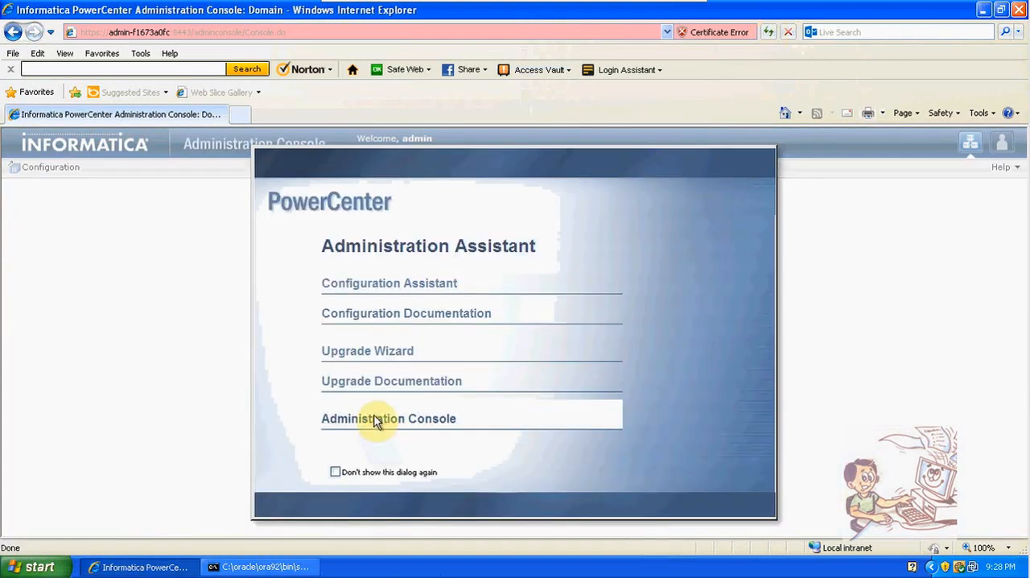
click(375, 420)
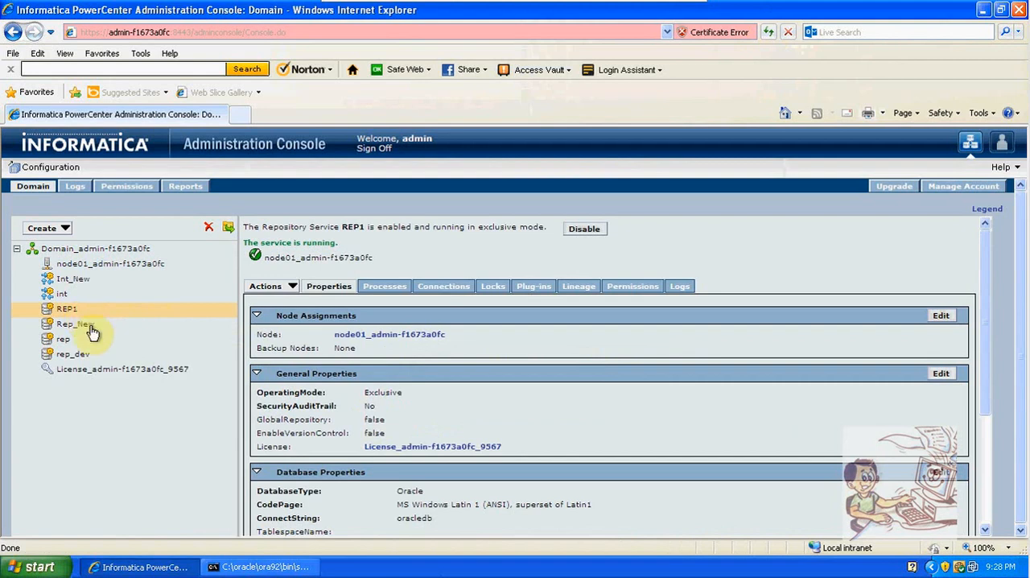
Switch to the SQL*Plus window and rerun "select * from tab;" to examine the tables in the rep1 schema
click(242, 568)
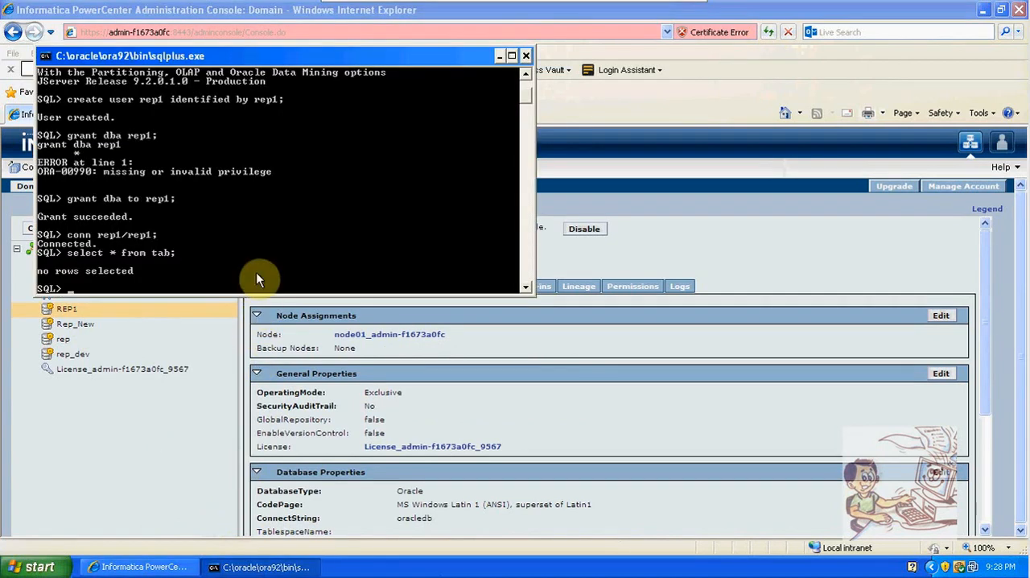
key(Up)
key(Return)
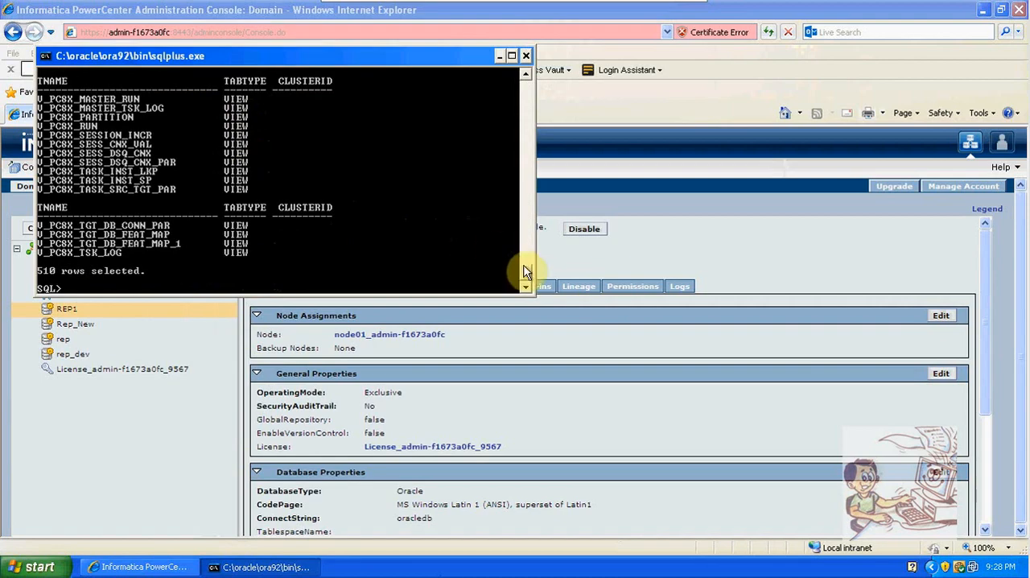
mouse_move(525, 272)
mouse_down()
mouse_move(524, 126)
mouse_move(529, 284)
mouse_up()
click(503, 55)
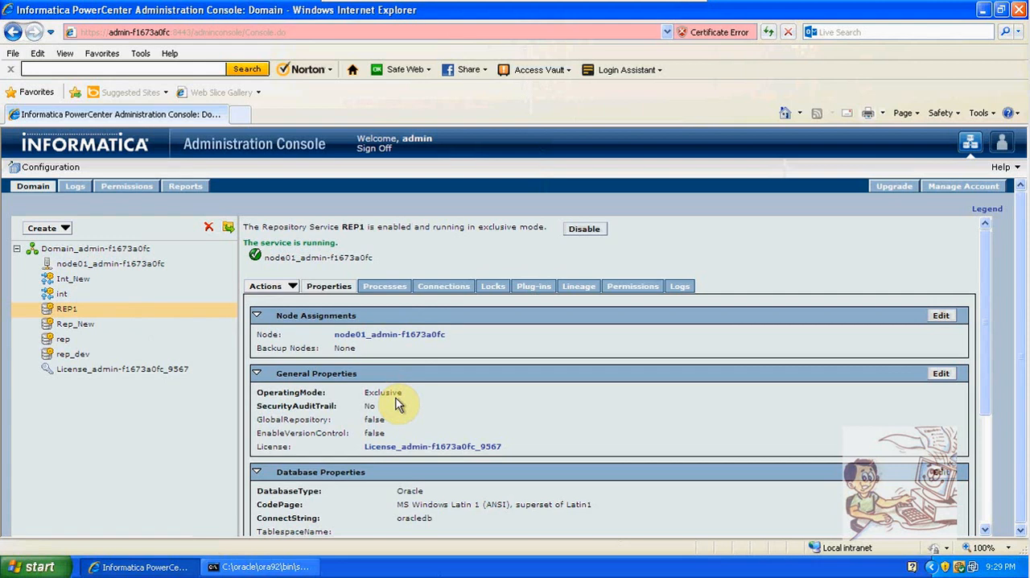
Set the REP1 service's operating mode to Normal in its general properties, and restart the Repository Service
click(939, 381)
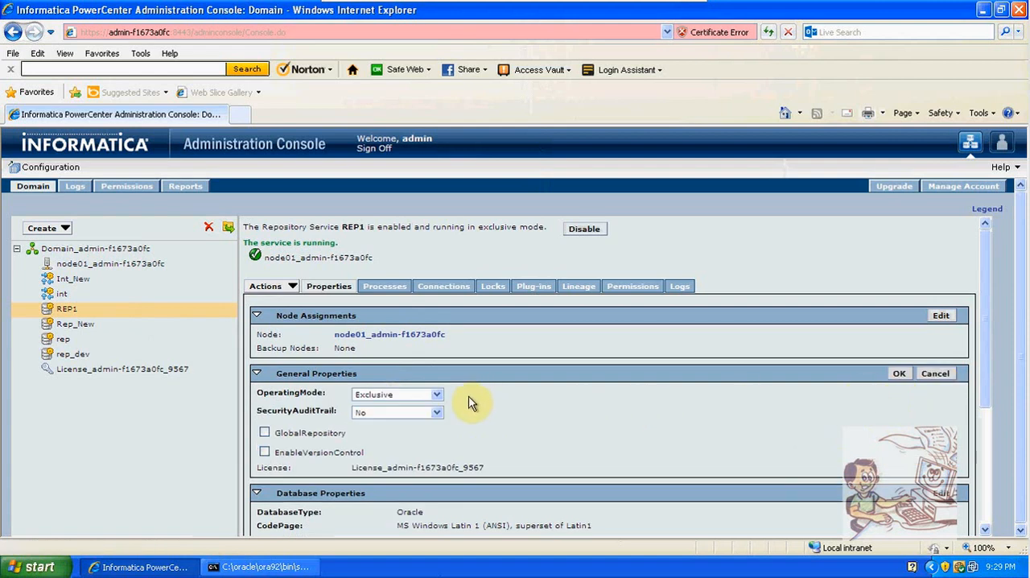
click(439, 395)
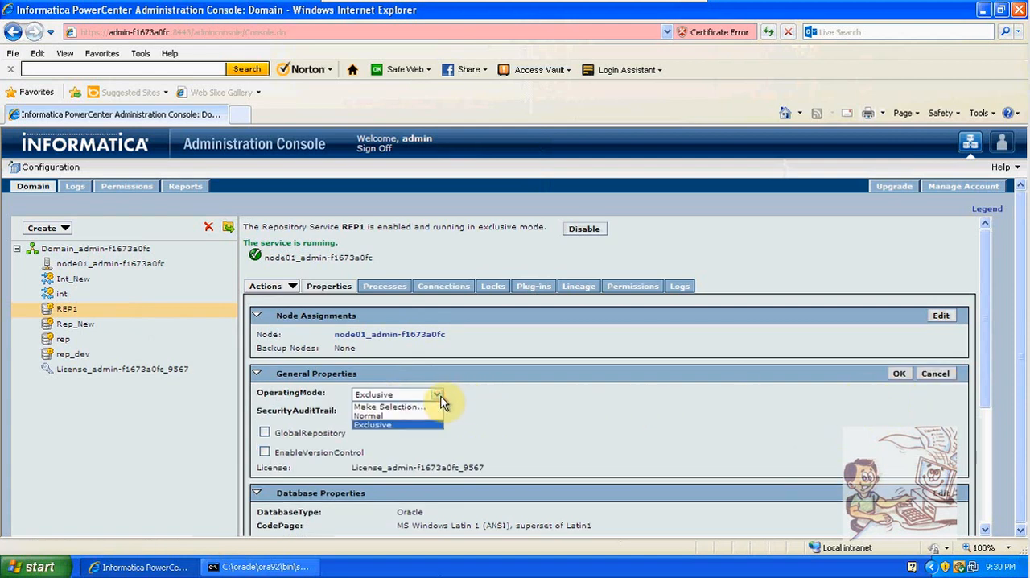
click(400, 416)
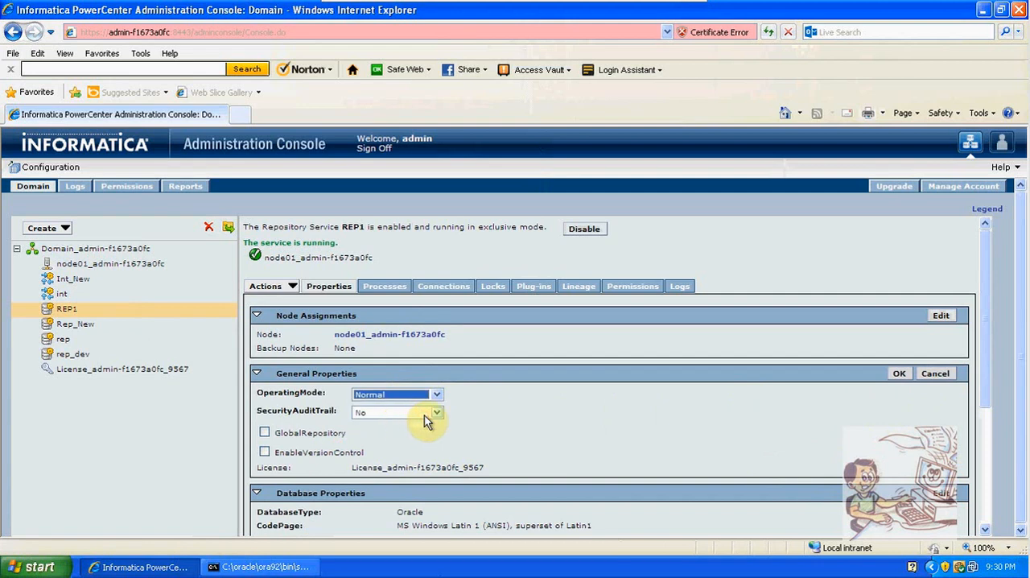
click(900, 375)
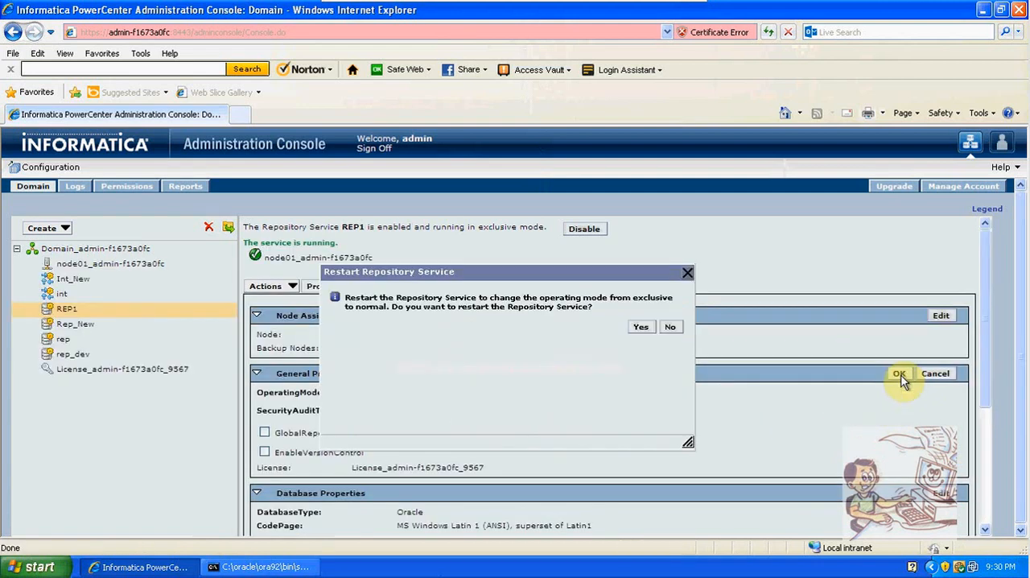
click(640, 328)
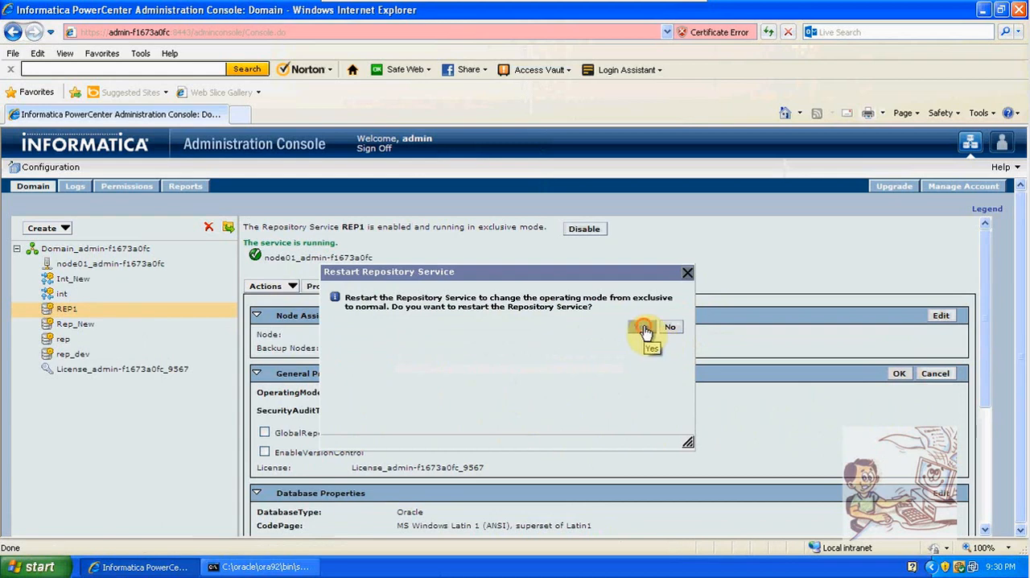
click(627, 381)
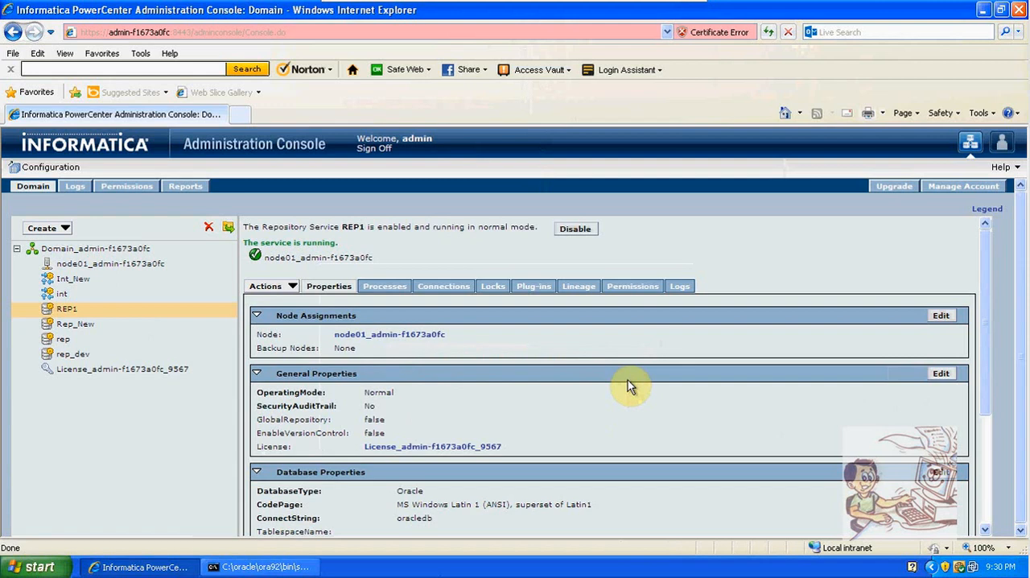
Start a new Integration Service named INT1 with license License_admin-f1673a0fc_9567 and node node01_admin-f1673a0fc
click(65, 229)
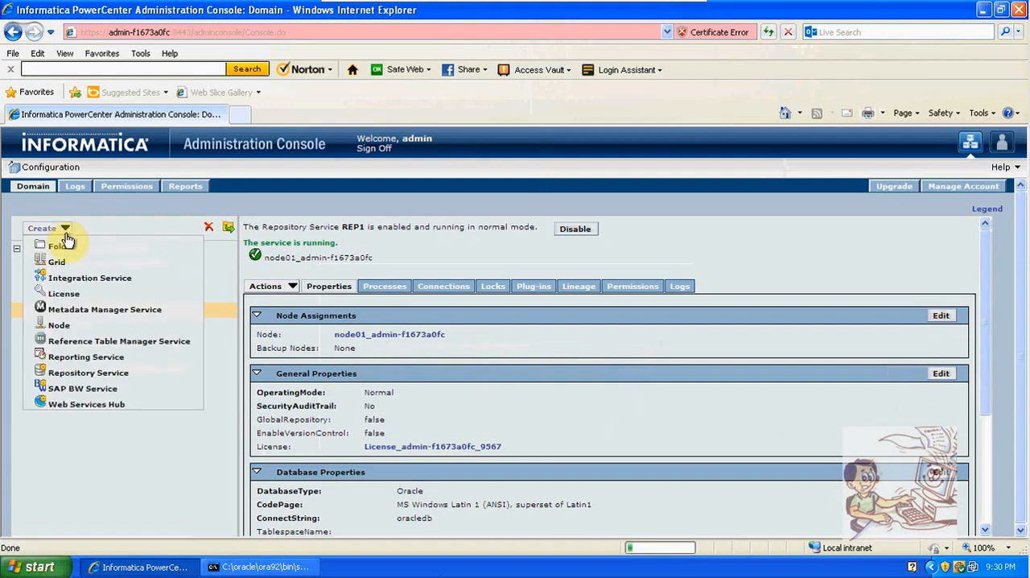
click(87, 278)
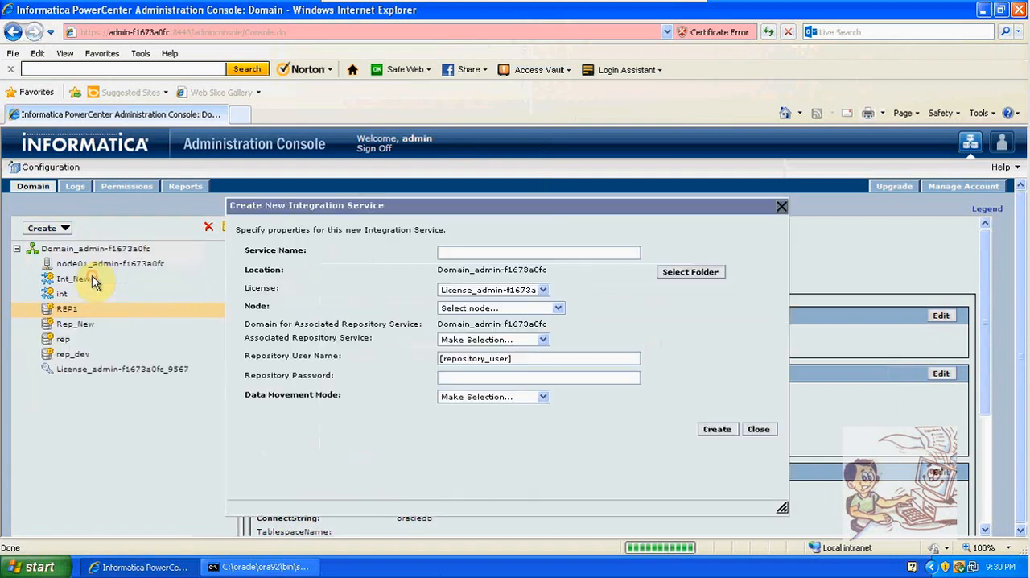
click(447, 255)
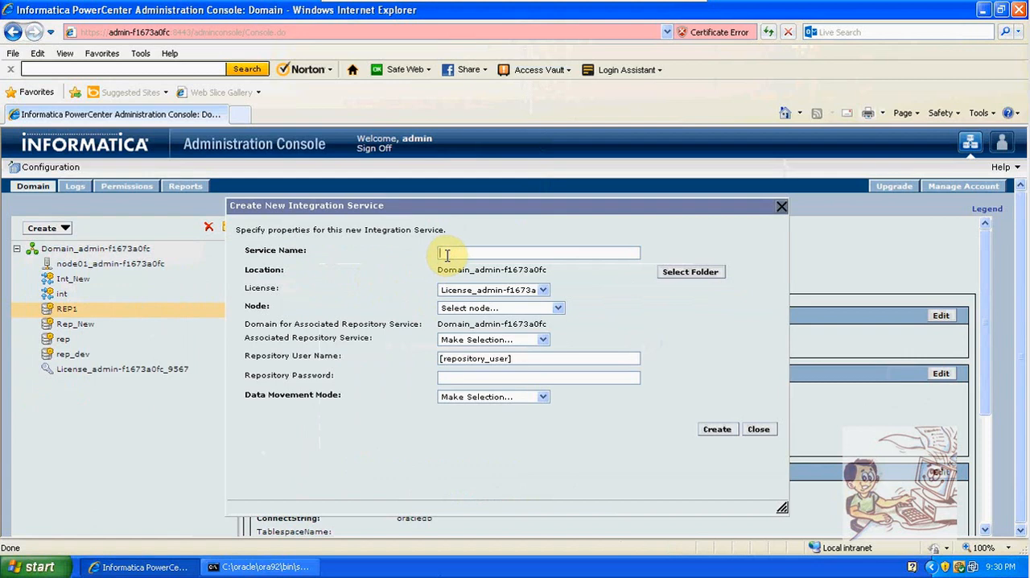
text(INT1)
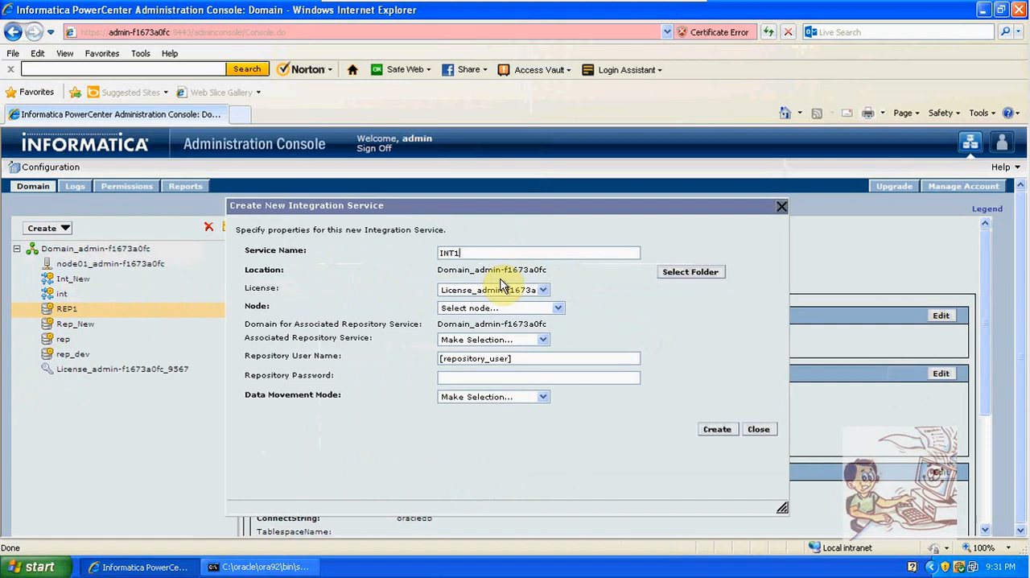
click(459, 292)
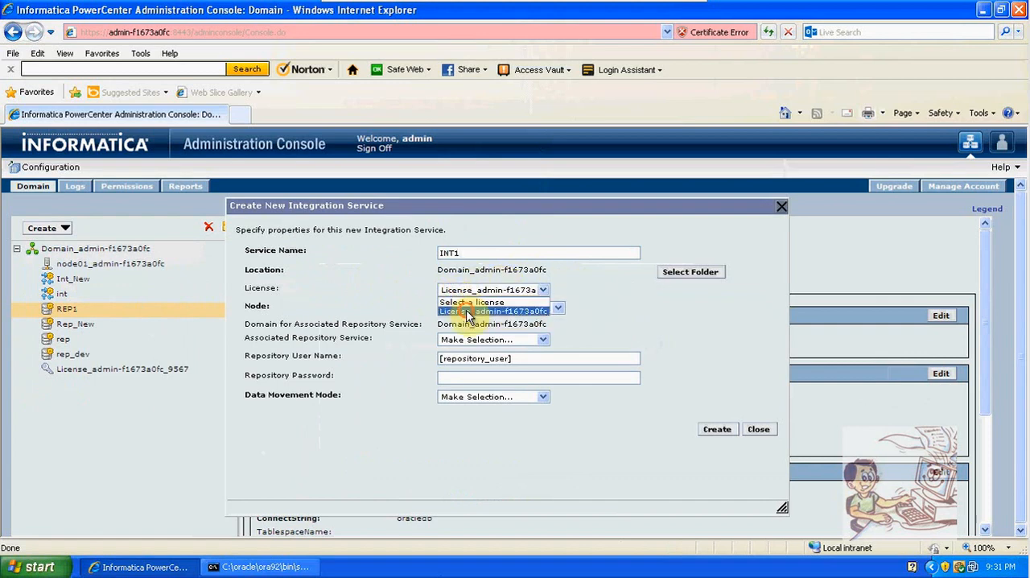
click(467, 311)
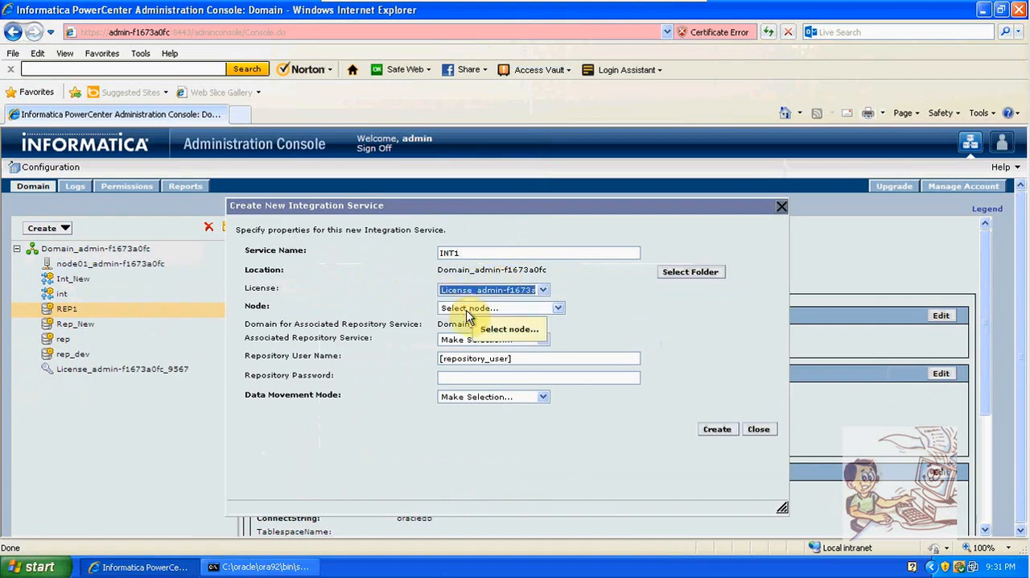
click(560, 310)
click(556, 327)
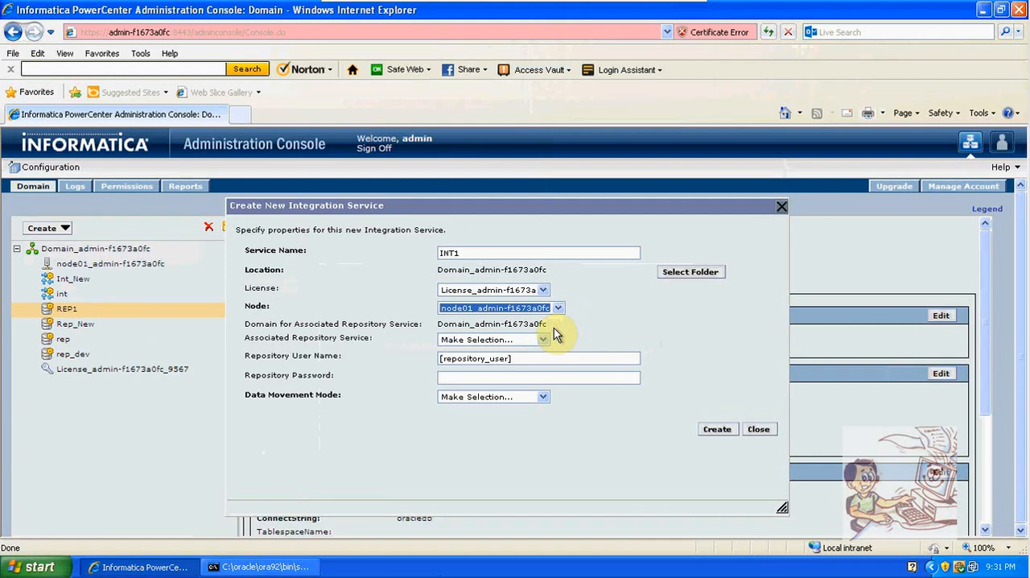
Associate the Integration Service with repository service REP1 and set the repository user name to Administrator
click(543, 338)
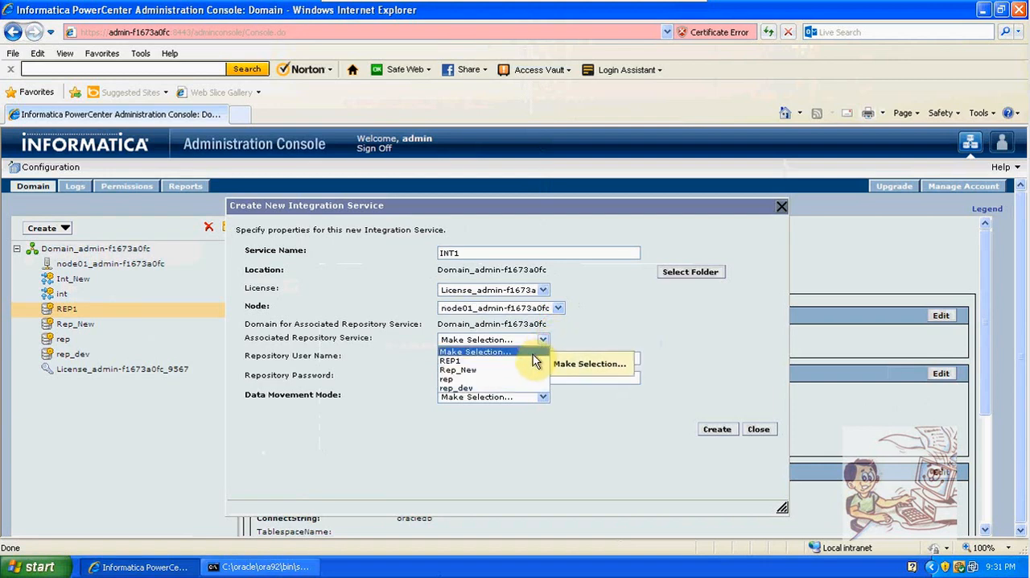
click(533, 361)
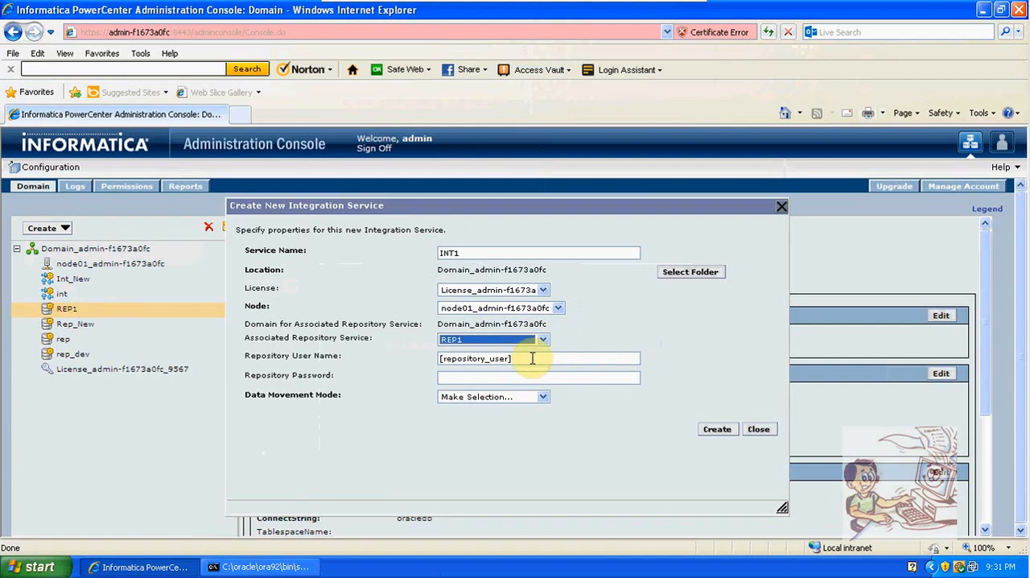
click(532, 358)
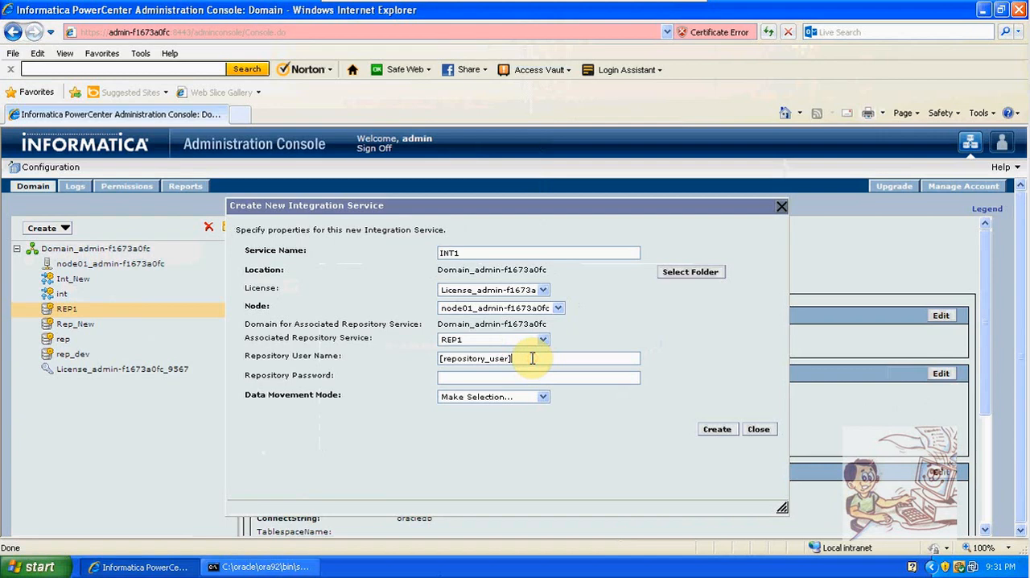
key(BackSpace)
key(BackSpace)
key(BackSpace)
key(BackSpace)
key(BackSpace)
key(BackSpace)
key(BackSpace)
key(BackSpace)
key(BackSpace)
key(BackSpace)
key(BackSpace)
key(BackSpace)
key(BackSpace)
key(BackSpace)
key(BackSpace)
key(BackSpace)
key(BackSpace)
click(532, 358)
text(Administrator)
Enter the repository password for the Integration Service and set its data movement mode to ASCII
drag(532, 358, 438, 358)
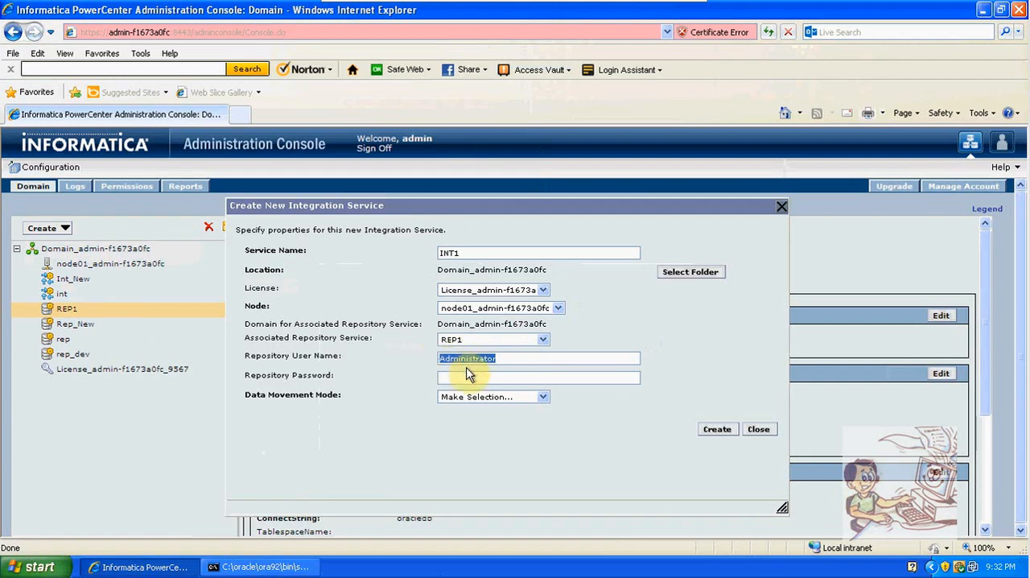
click(466, 375)
key(ctrl+v)
click(476, 397)
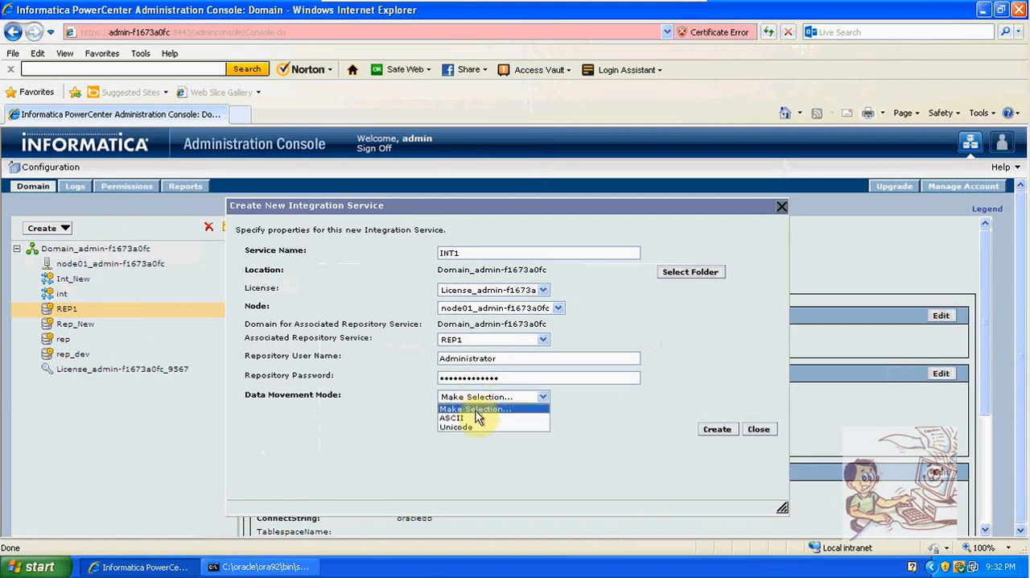
click(476, 418)
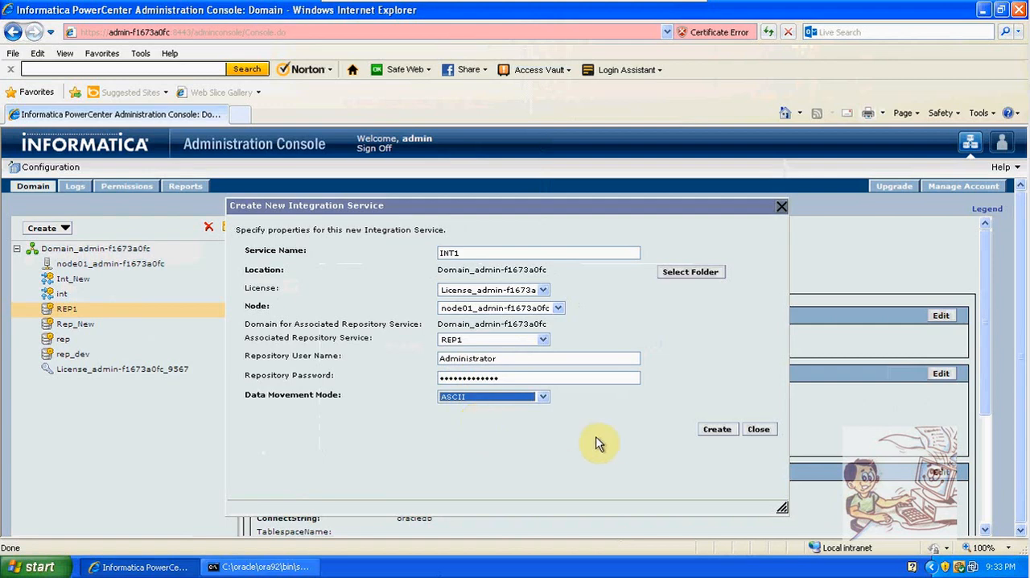
Create the INT1 Integration Service, with the option to enable it after creation turned on
click(715, 432)
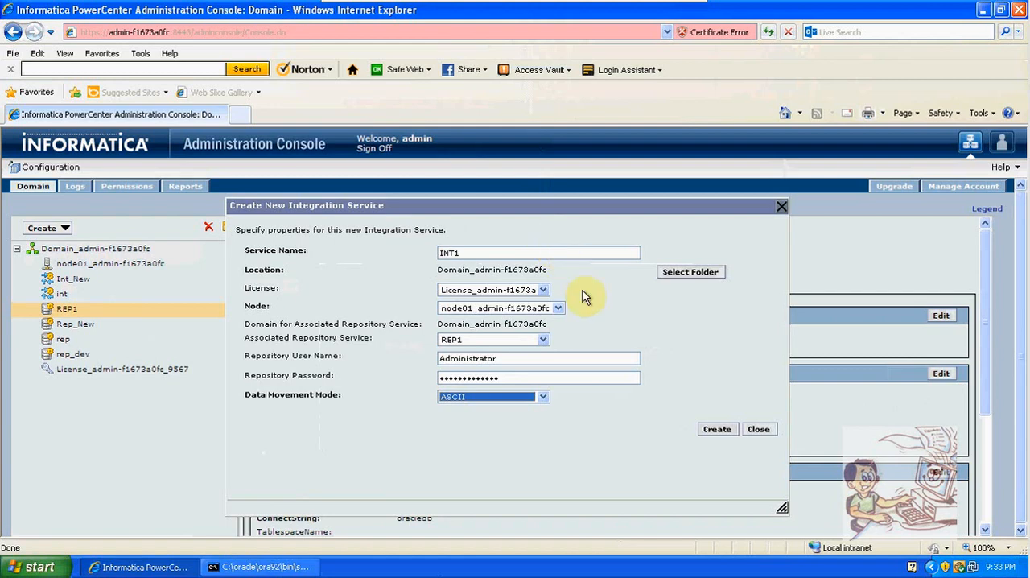
click(713, 432)
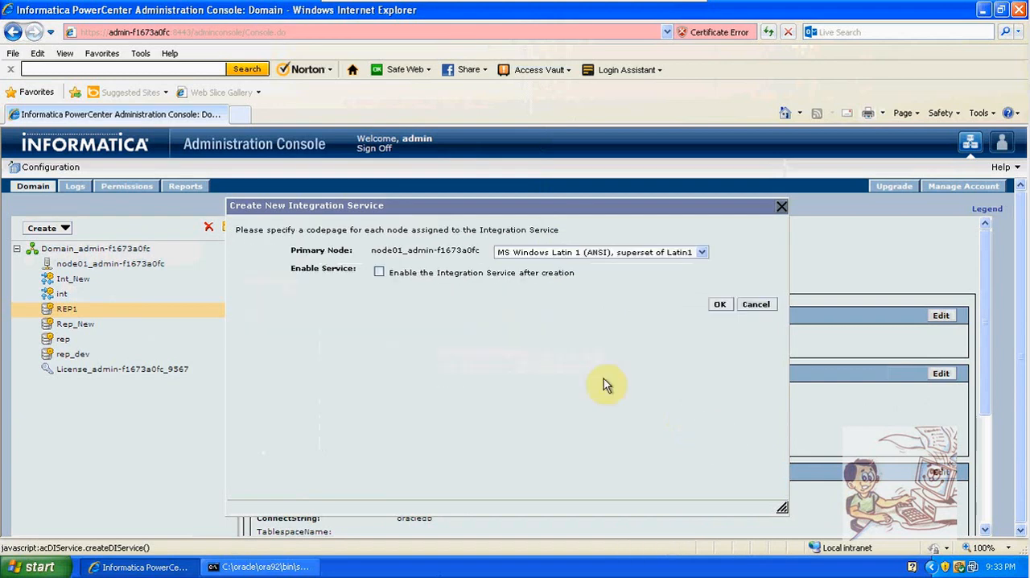
click(379, 273)
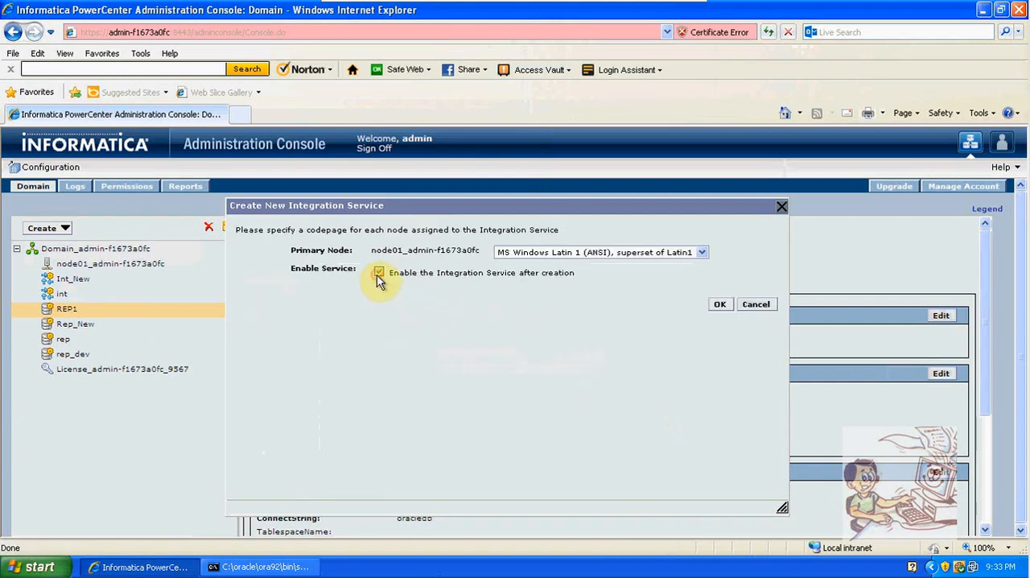
click(719, 306)
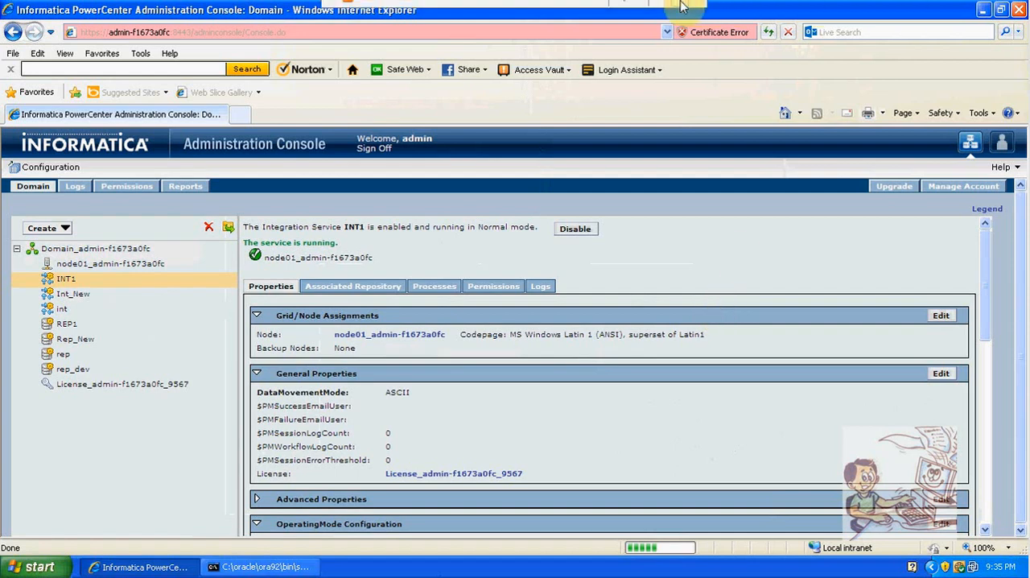
mouse_move(676, 8)
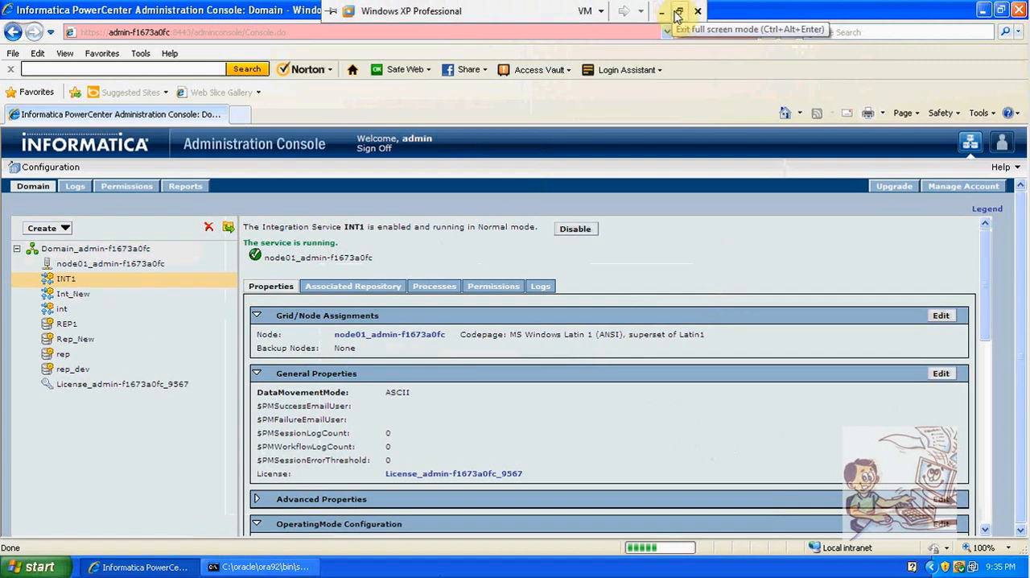